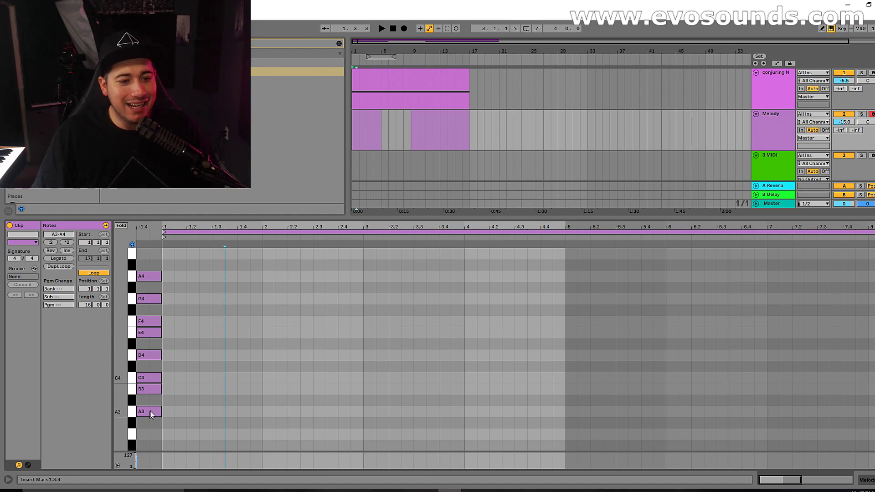
Raise the G4 note in the scale reference column to G#4 to form A harmonic minor.
click(147, 389)
click(153, 300)
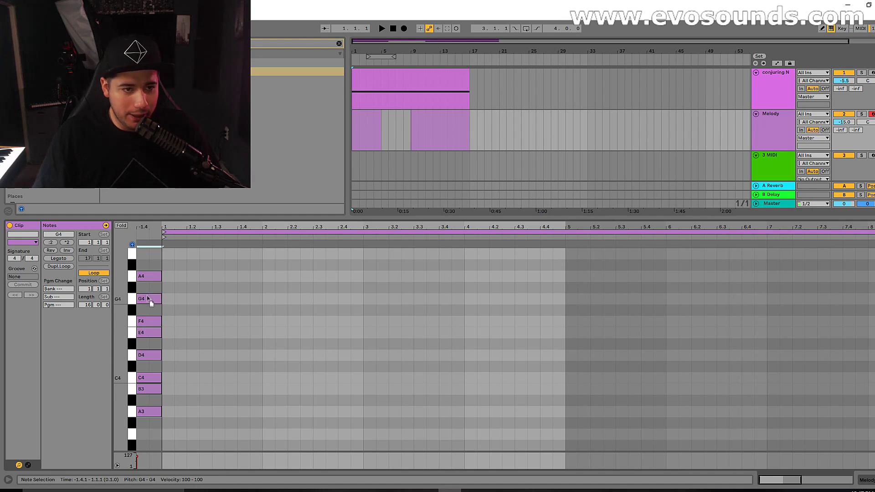
drag(148, 299, 146, 292)
mouse_move(145, 226)
mouse_down()
mouse_move(146, 241)
mouse_move(146, 232)
mouse_up()
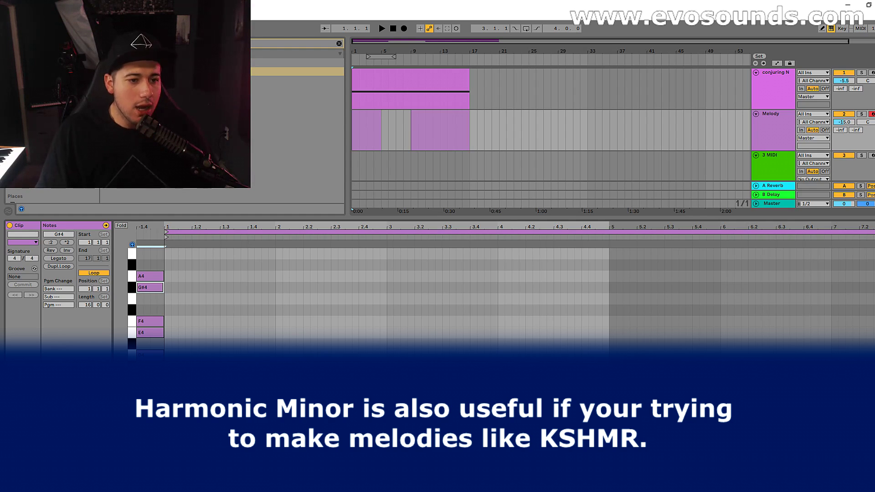
Sketch a motif with A3 on beat 1.1 and G#3 on beat 1.3, and duplicate it into bar 2.
click(168, 285)
key(space)
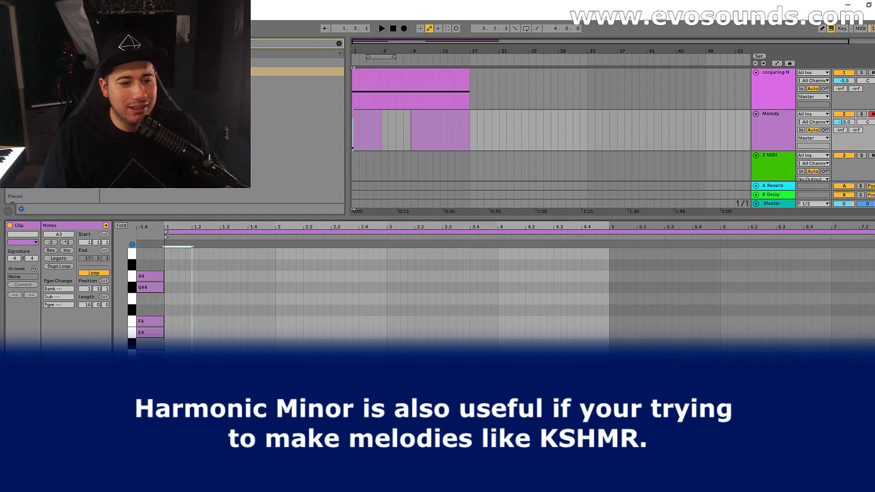
key(ctrl+d)
drag(195, 415, 222, 427)
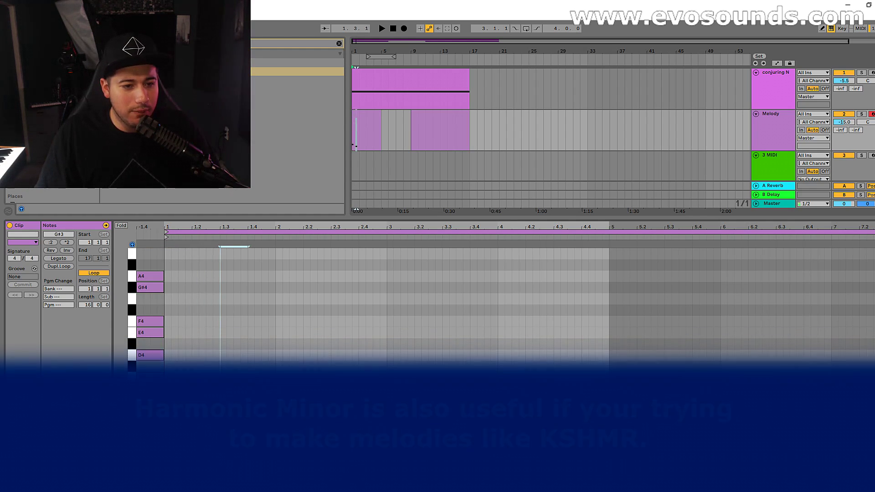
drag(274, 431, 165, 405)
key(ctrl+d)
click(373, 409)
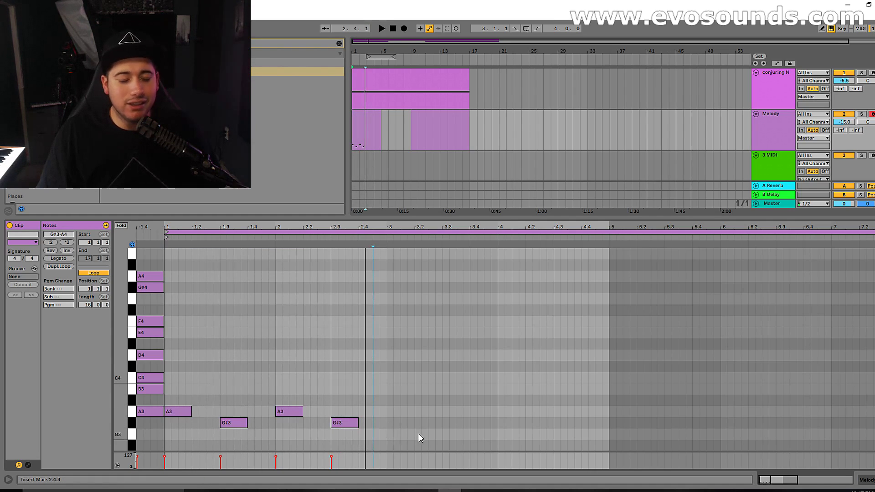
Rework the motif into short A3, C4, G#3, G#3 and four A3 notes, and duplicate the two bars into bars 3 and 4.
click(238, 422)
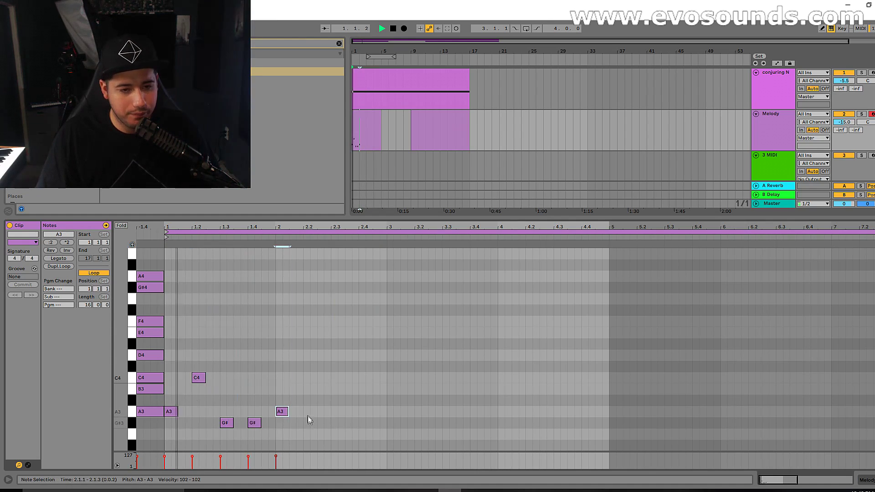
key(ctrl+d)
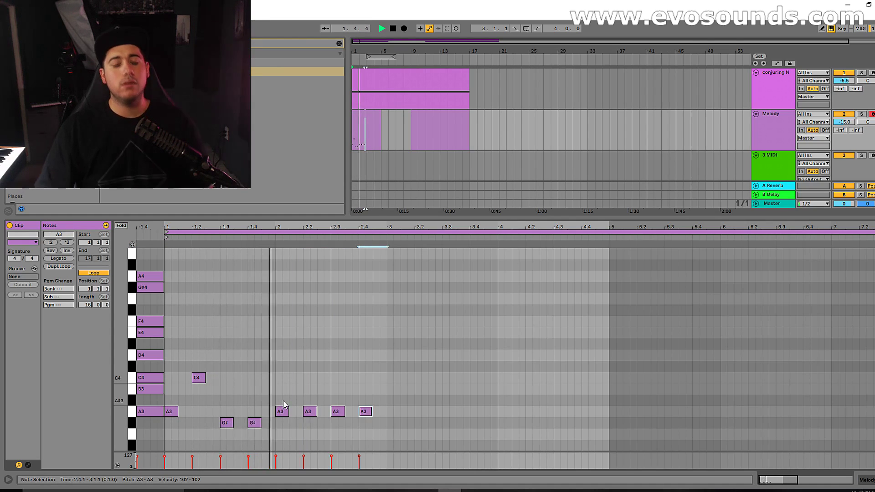
drag(388, 437, 174, 319)
key(ctrl+d)
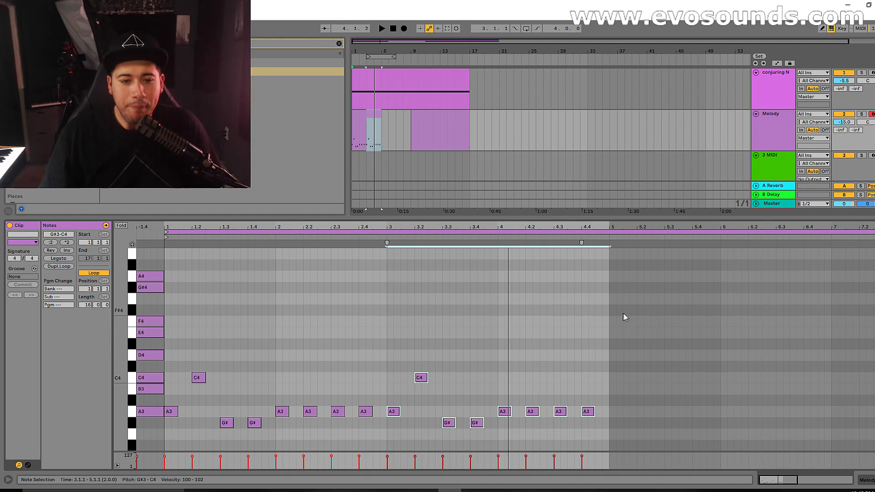
Delete all melody notes from bars 1 to 4, keeping the scale reference column.
key(ctrl+a)
key(Delete)
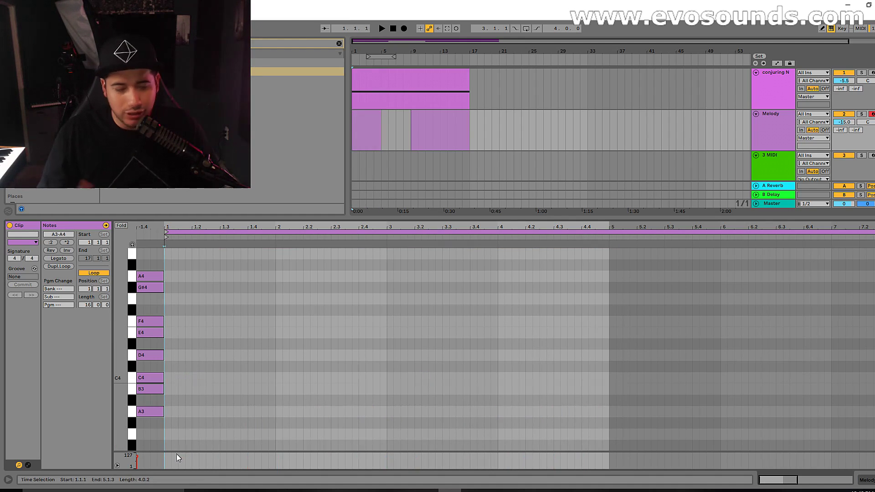
Audition the A3 and B3 notes of the scale reference column.
click(155, 412)
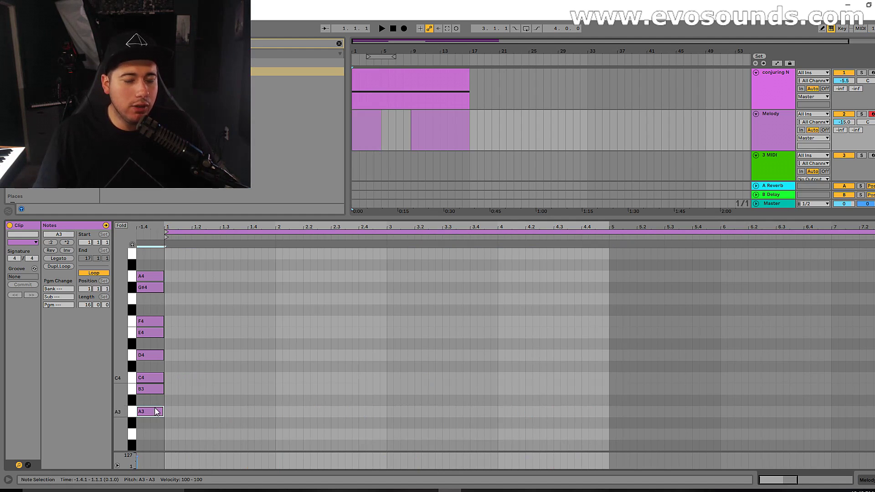
double_click(155, 401)
drag(155, 402, 155, 391)
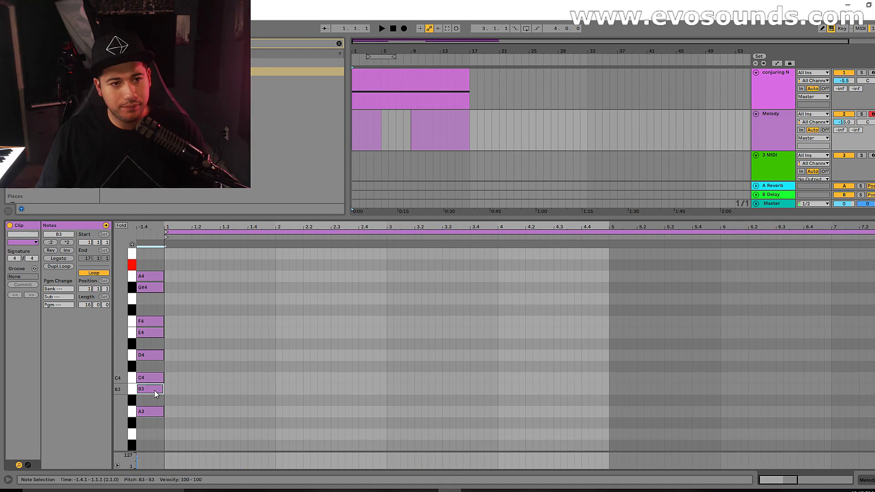
key(u)
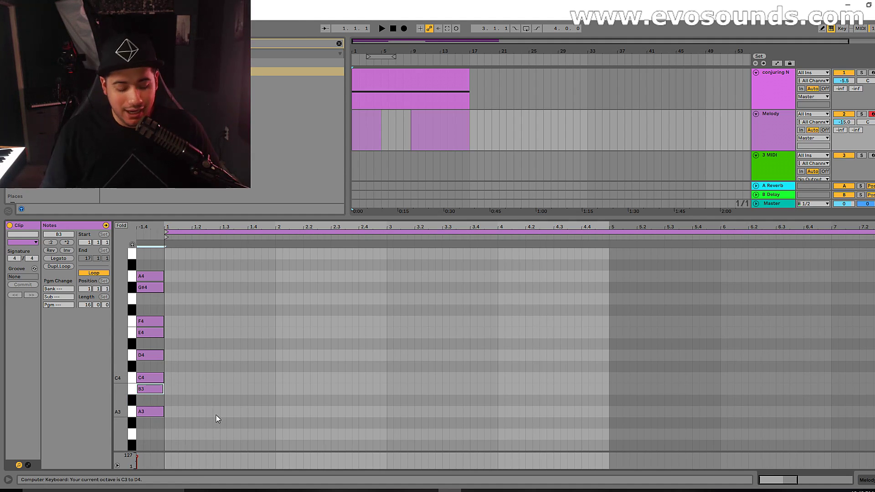
key(h)
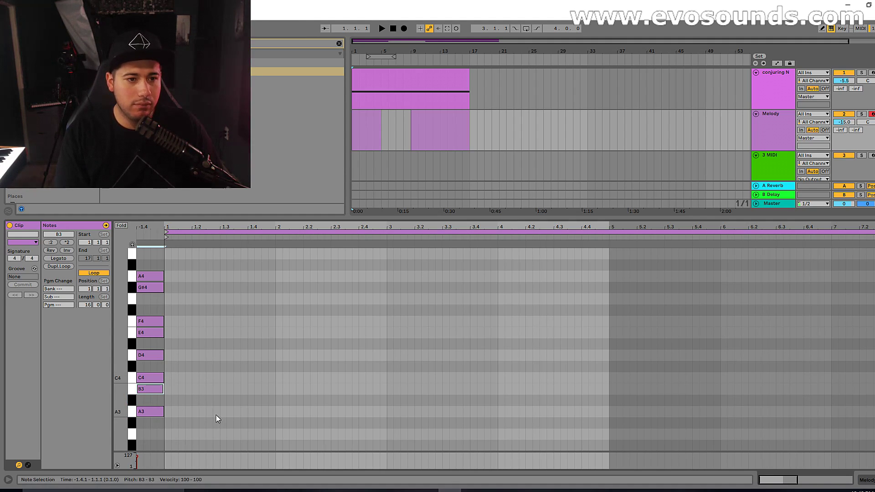
Play the loop and try live notes over it, including the out-of-scale A#3.
key(space)
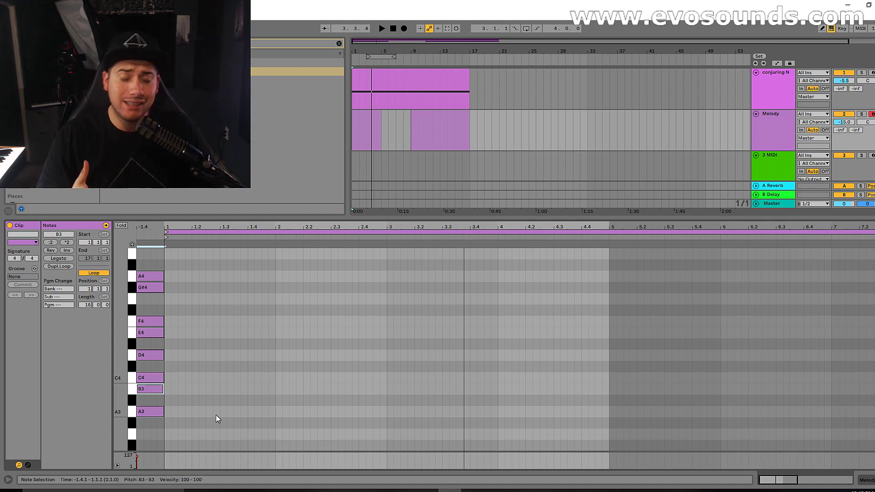
key(space)
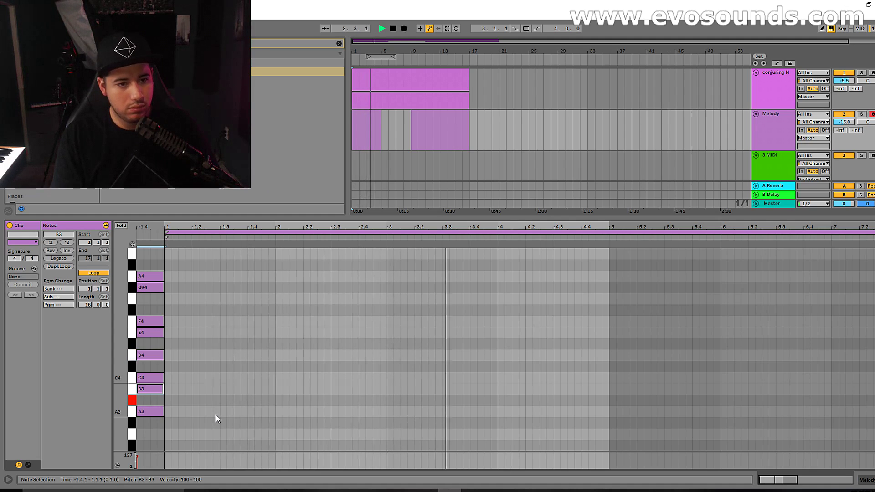
key(space)
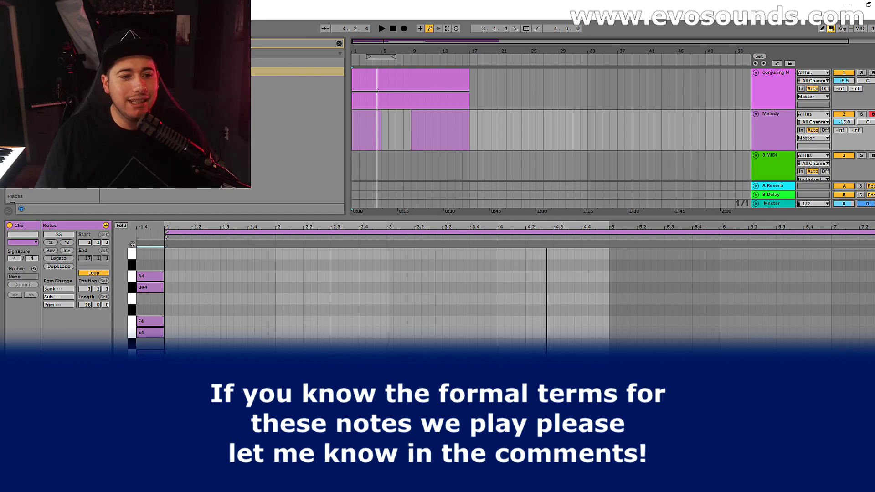
key(space)
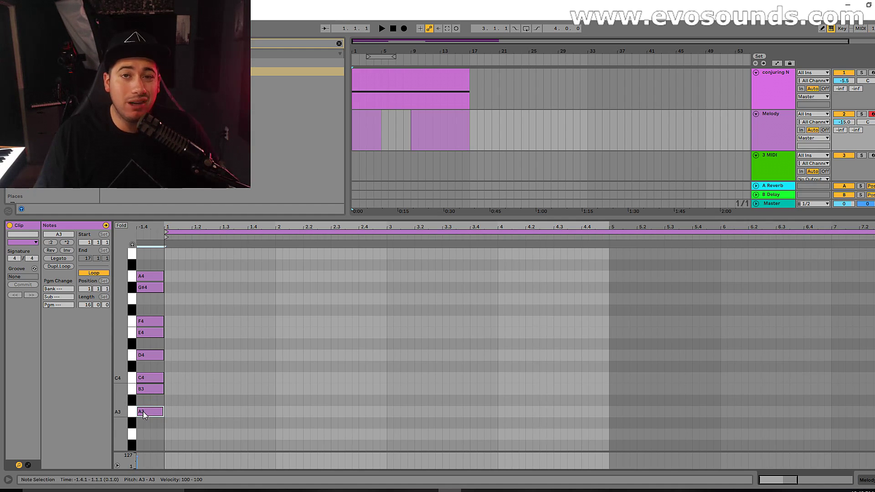
Audition the C4 and E4 scale notes, alternate E4 with the semitone below it, and replay the loop.
click(144, 378)
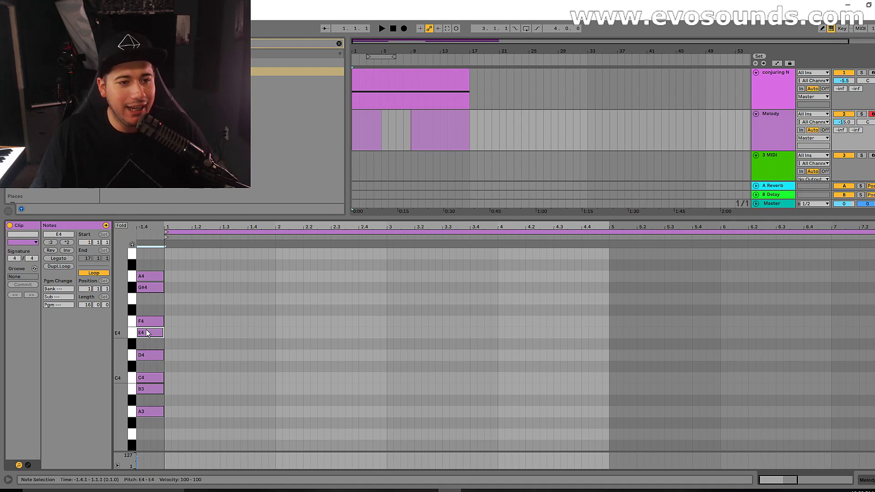
mouse_move(147, 332)
mouse_down()
mouse_move(150, 346)
mouse_move(150, 335)
mouse_up()
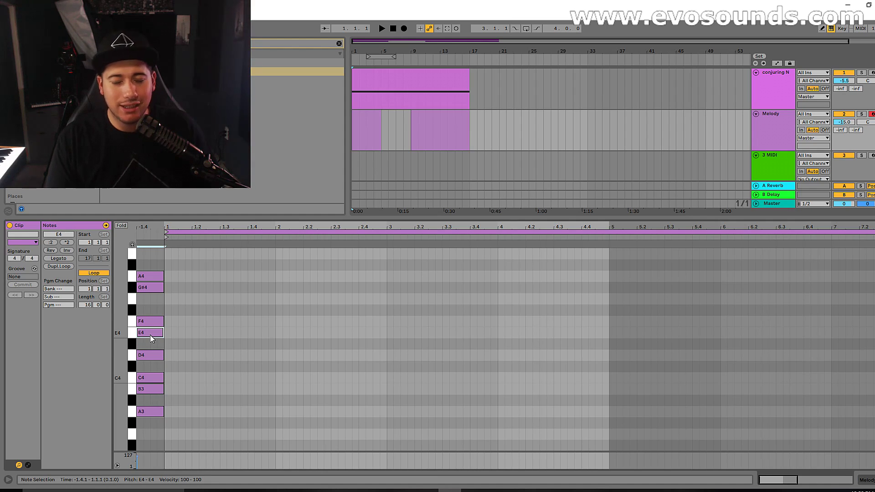
key(d)
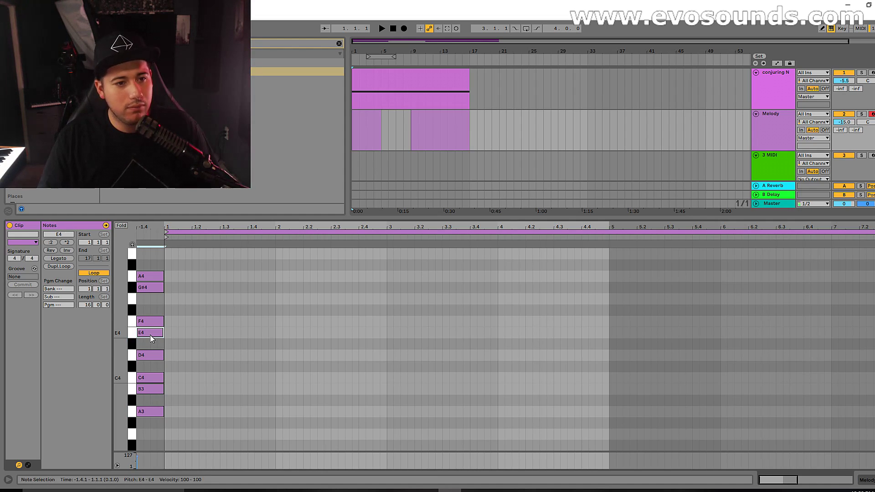
key(d)
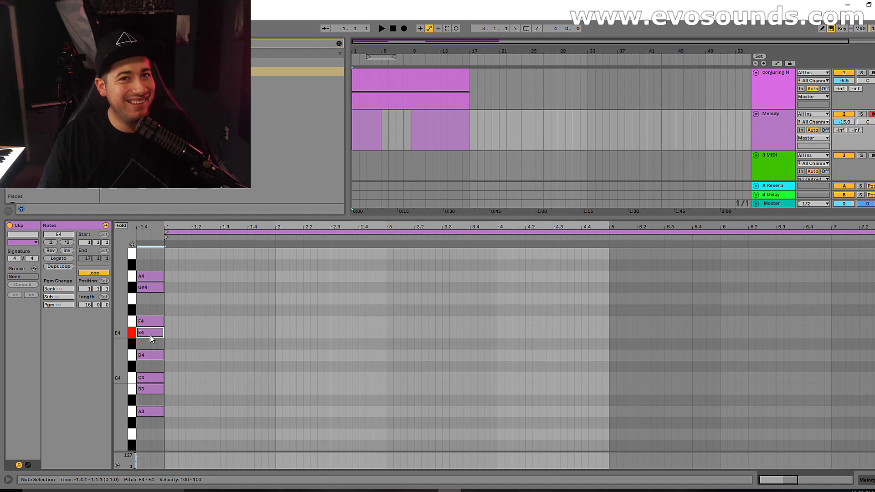
key(e)
key(d)
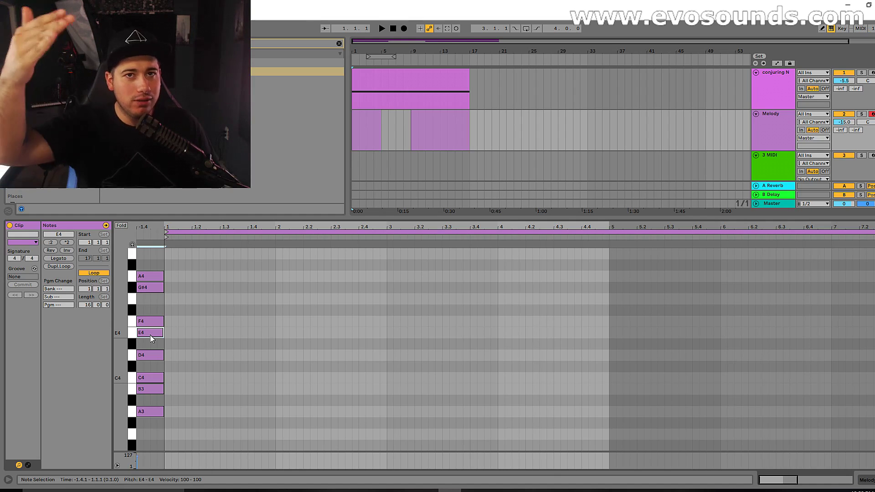
key(space)
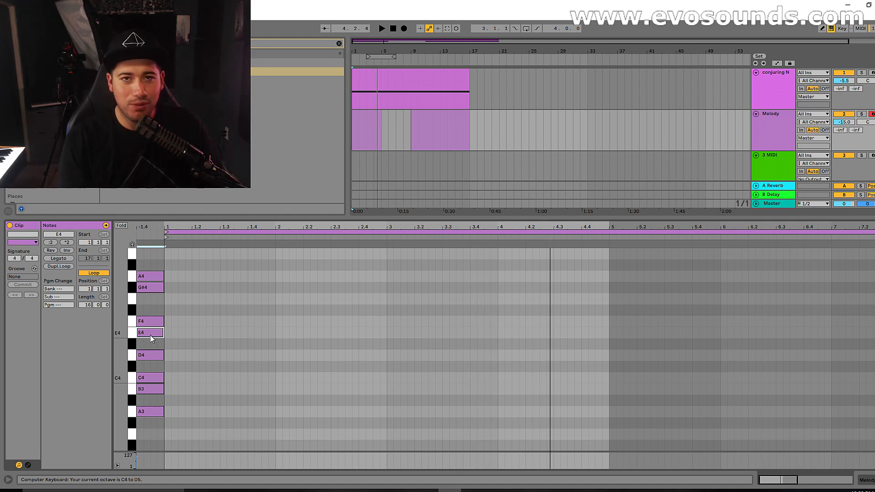
click(151, 336)
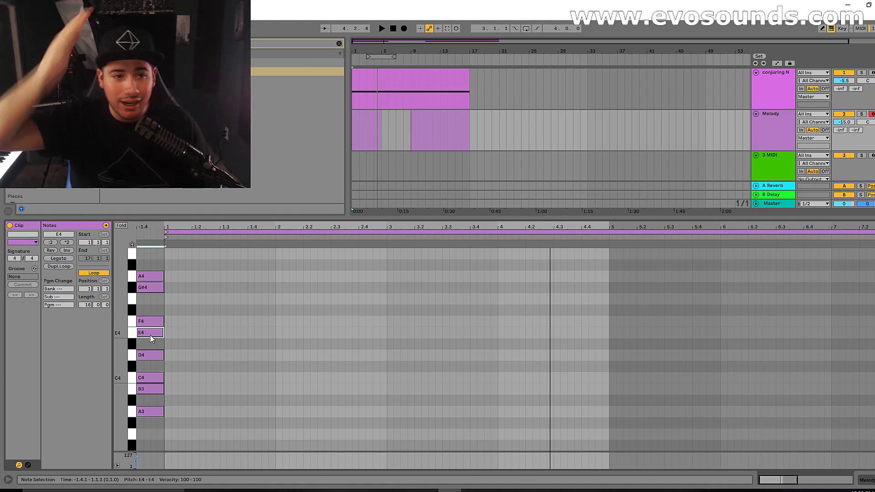
key(space)
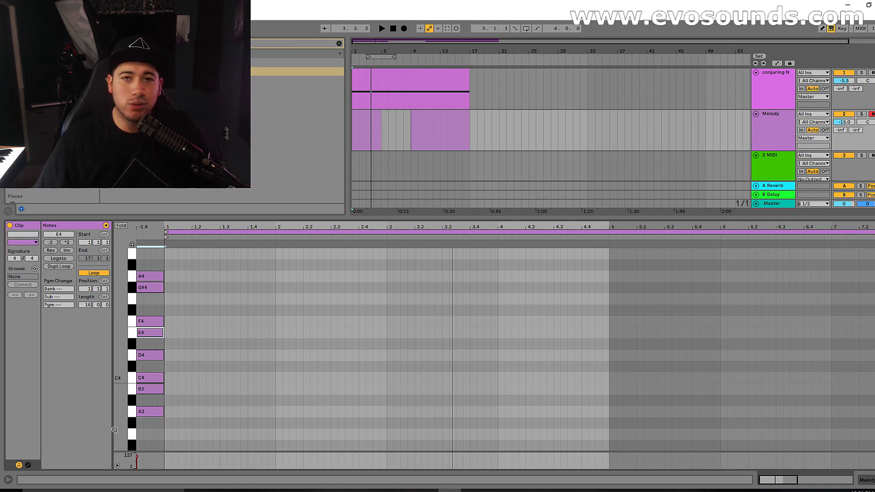
Audition C4 in the scale reference column against the semitone above it, and listen to the loop again.
click(143, 380)
drag(143, 370, 143, 375)
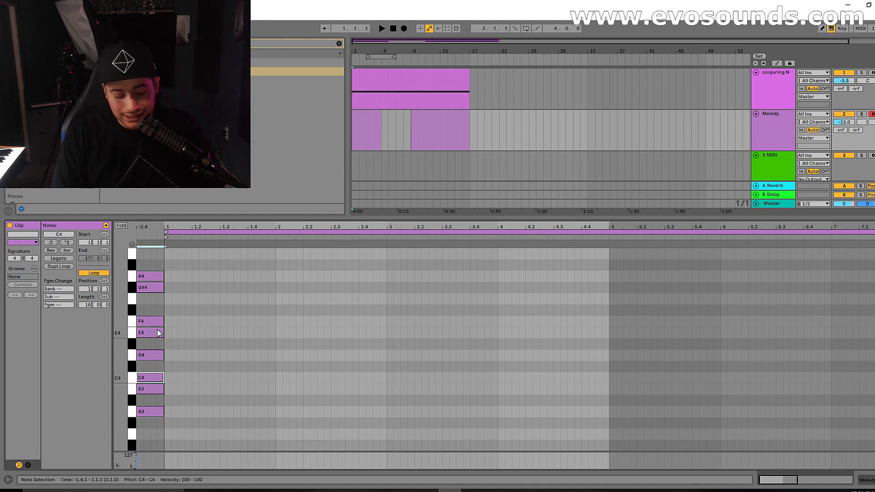
key(space)
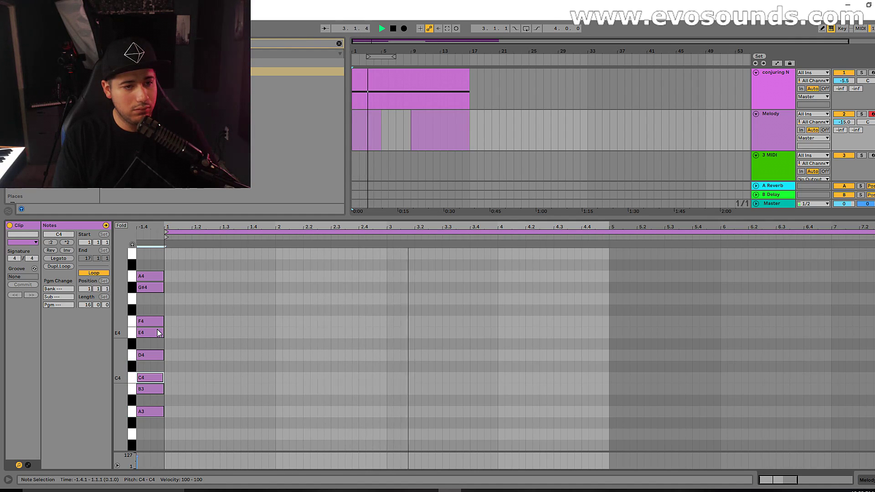
key(space)
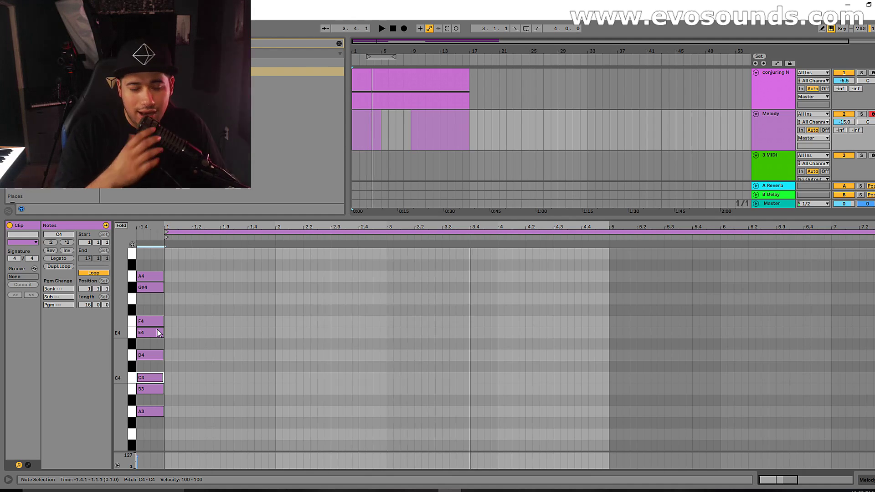
Draw a rising melody of A3, C#4, E4 and F4 on the beats of bar 1, with E4 on beat 2.1.
double_click(167, 412)
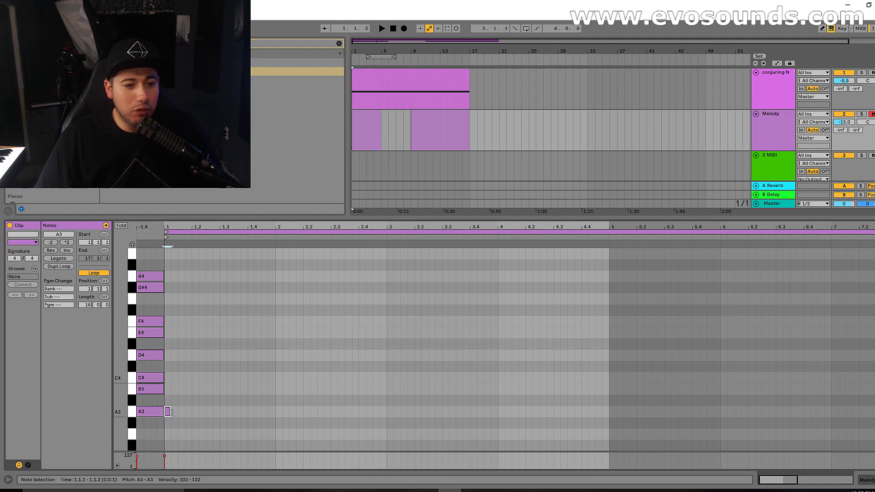
double_click(204, 414)
drag(205, 413, 280, 335)
double_click(269, 337)
double_click(280, 323)
mouse_move(269, 443)
mouse_down()
mouse_move(222, 283)
mouse_move(183, 261)
mouse_up()
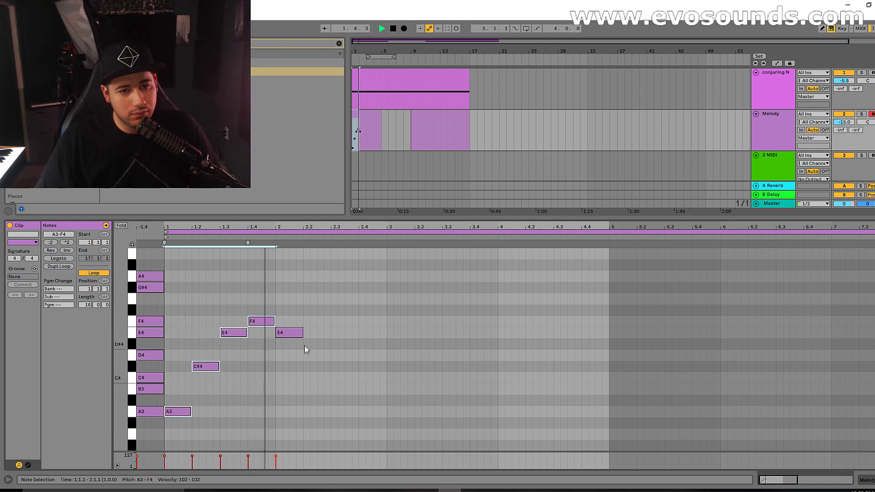
Complete bar 2 with C#4 and two A3 notes, and duplicate the two-bar melody into bars 3 and 4.
double_click(318, 344)
drag(318, 344, 341, 413)
double_click(343, 367)
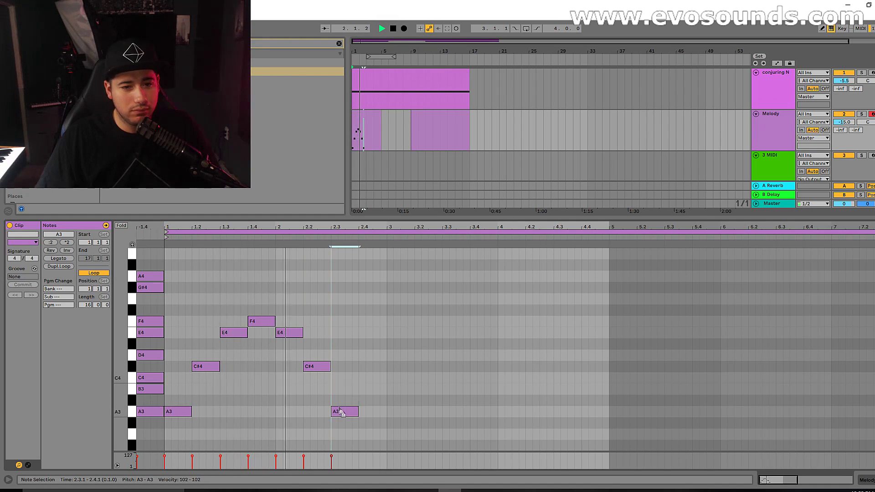
double_click(363, 412)
drag(382, 428, 187, 270)
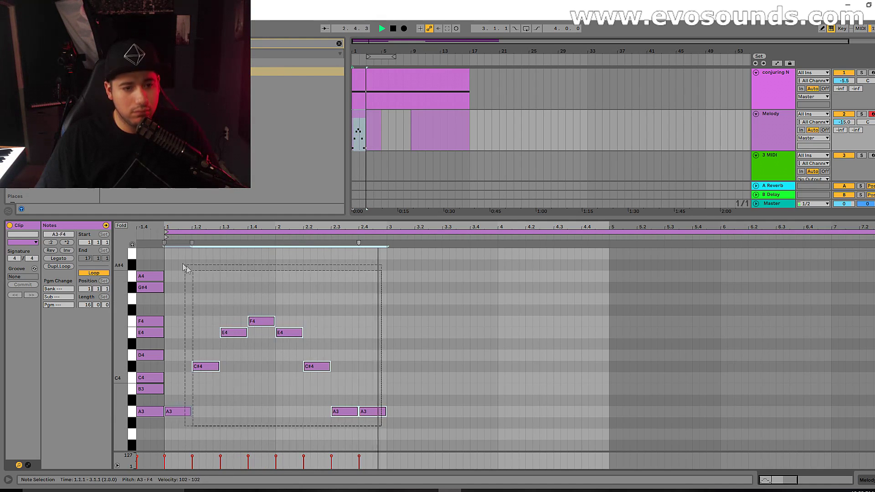
key(ctrl+d)
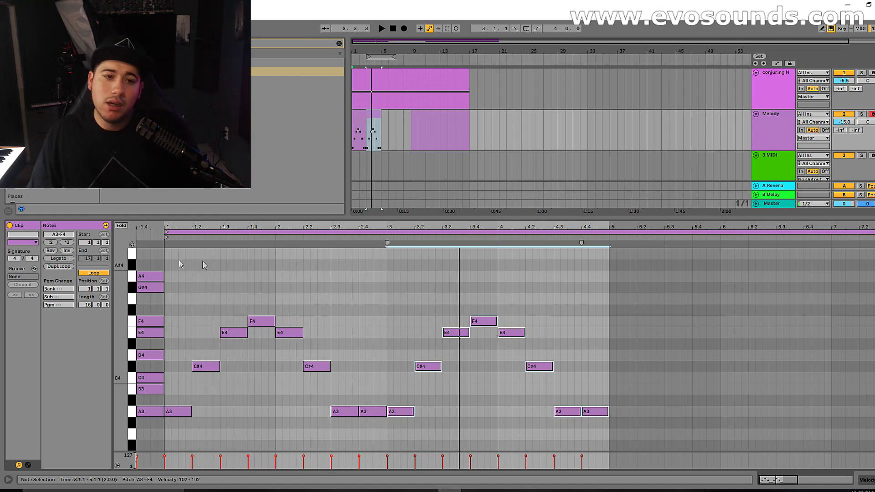
Delete every melody note in bars 1 to 4, leaving only the scale reference notes.
drag(555, 284, 527, 410)
mouse_move(595, 272)
mouse_down()
mouse_move(228, 453)
mouse_move(178, 449)
mouse_up()
key(Delete)
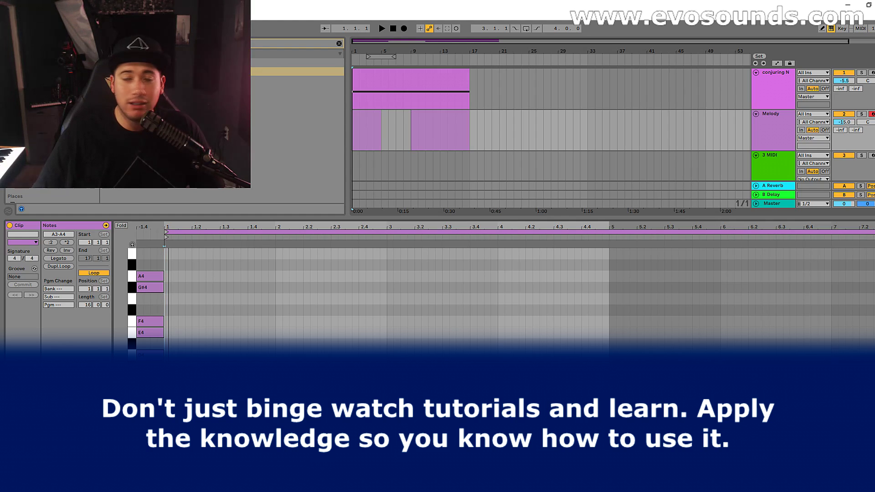
key(space)
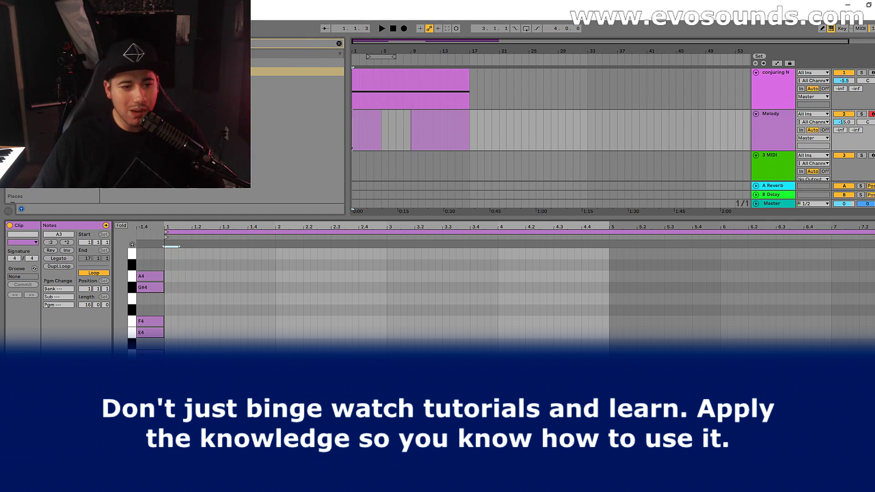
Place two A3 notes on beats 1.1 and 1.2 and two D#4 notes on beats 1.3 and 1.4, and audition the melody.
drag(199, 411, 223, 412)
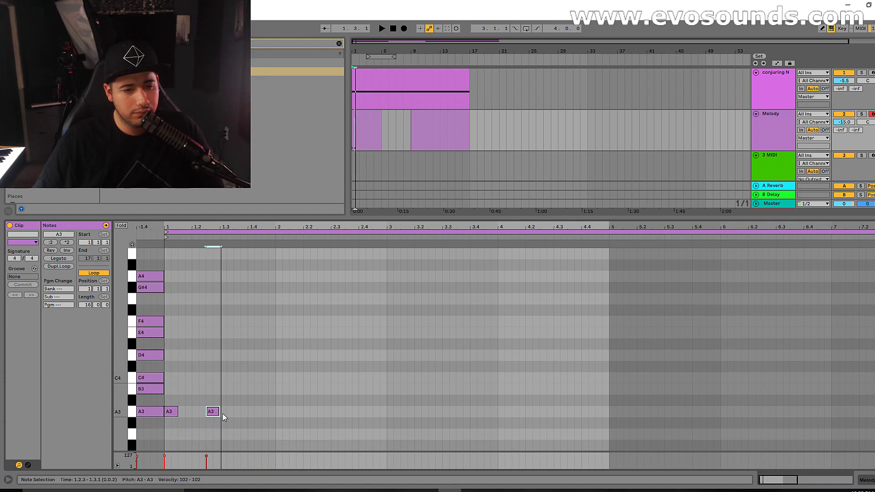
click(199, 412)
double_click(250, 413)
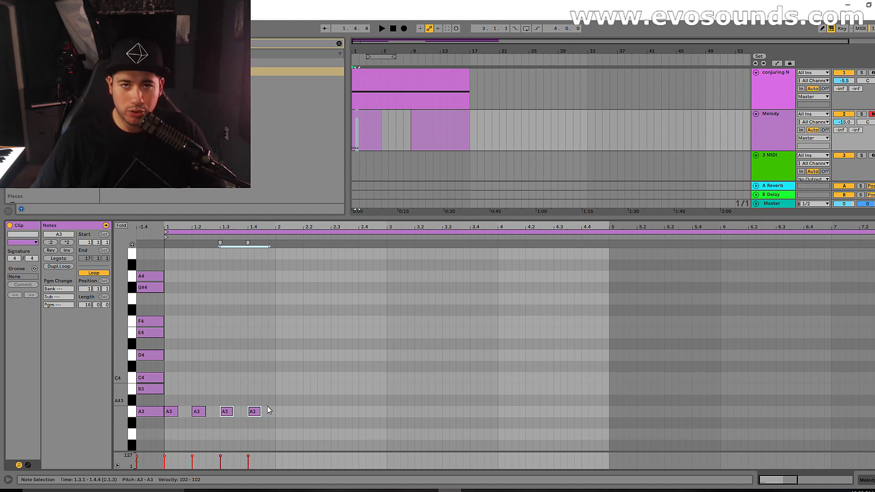
drag(228, 412, 226, 378)
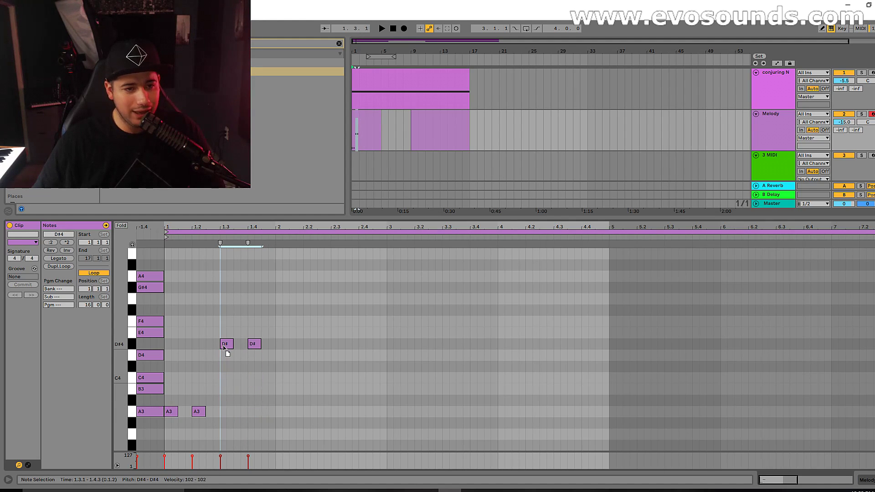
click(143, 333)
key(space)
key(space)
Fill bar 2 with an E4 note on each of its four beats, listening to the loop while building it.
double_click(280, 333)
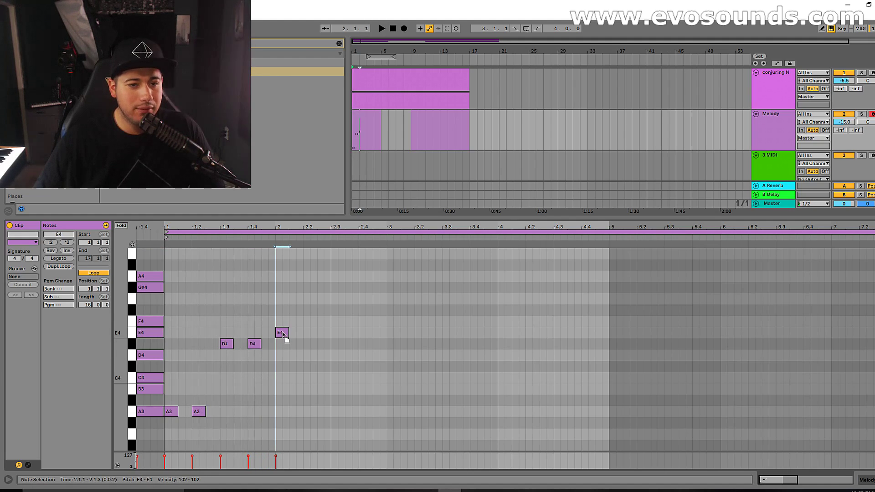
key(space)
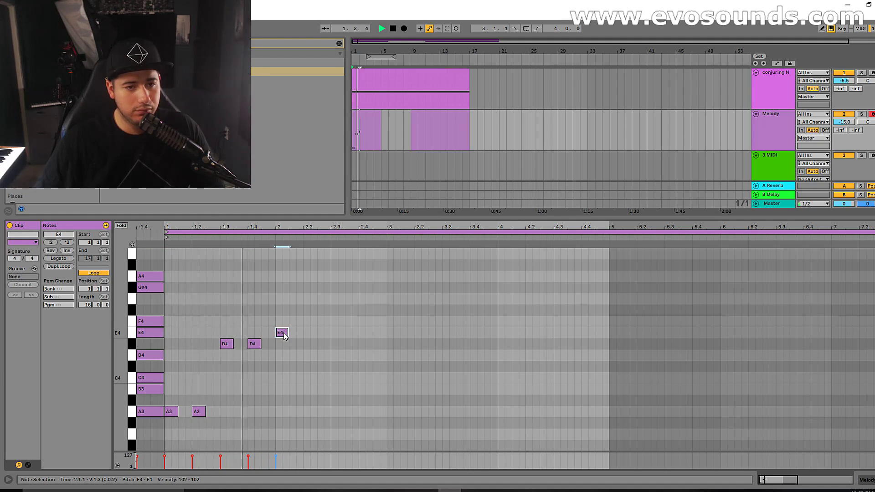
double_click(310, 333)
double_click(330, 333)
drag(329, 335, 336, 334)
double_click(363, 333)
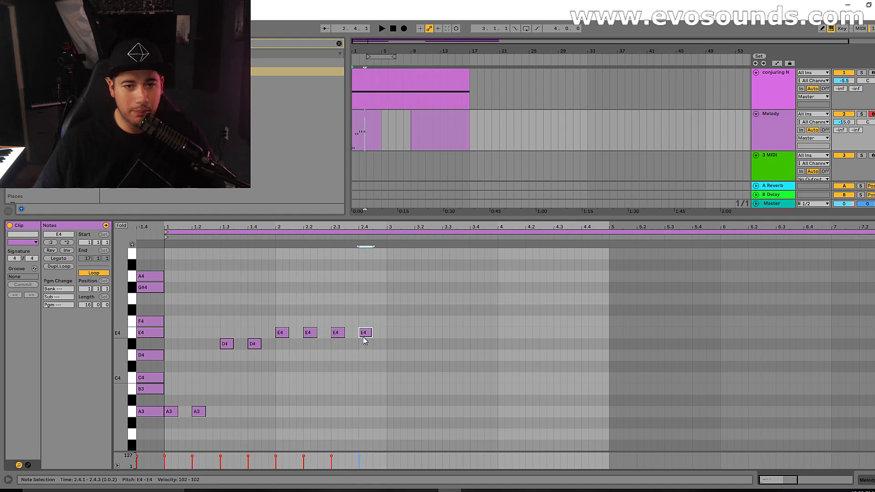
Copy the four bar 2 notes onto the beats of bar 3, raise the copies to G#4, and play the melody.
mouse_move(381, 342)
mouse_down()
mouse_move(274, 327)
mouse_move(393, 335)
mouse_up()
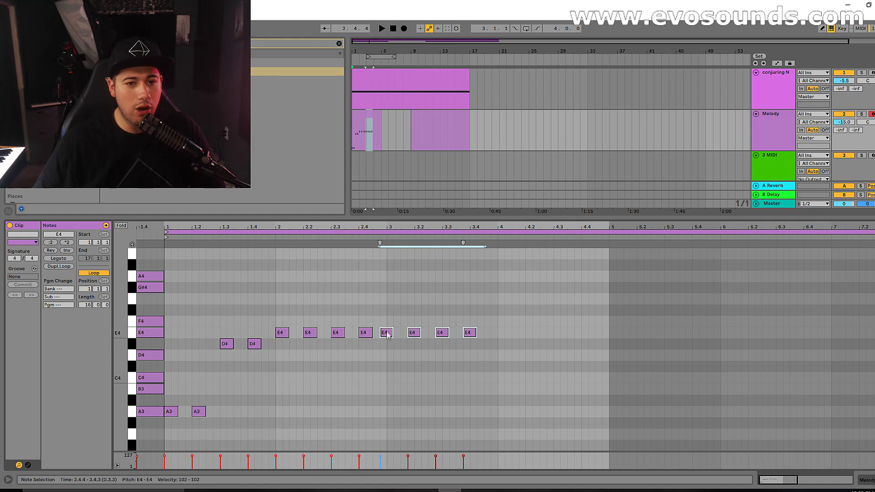
drag(384, 333, 392, 291)
key(space)
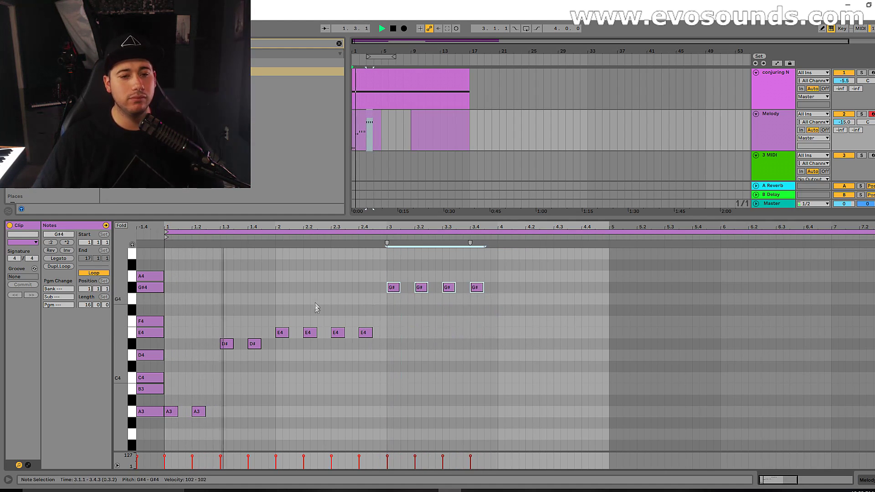
click(331, 348)
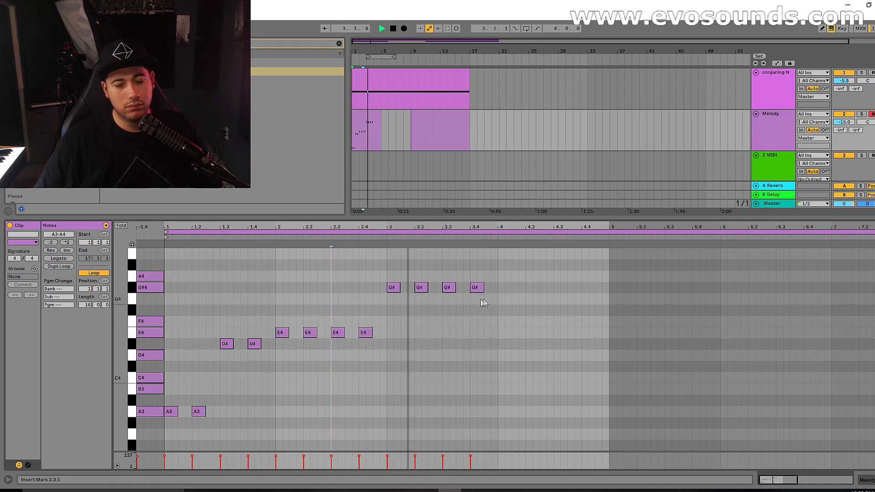
Duplicate the four bar 3 notes onto the beats of bar 4 and raise the copies to A4.
drag(498, 298, 388, 286)
key(ctrl+d)
key(Down)
drag(499, 299, 501, 278)
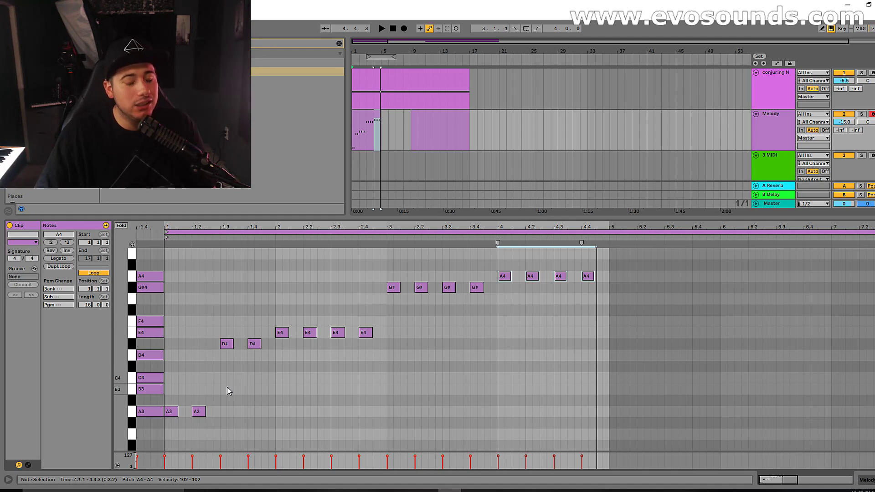
Move the beat 1.2 note to C4 and the beat 1.4 note to G#4 while auditioning the melody.
click(201, 412)
drag(202, 412, 200, 381)
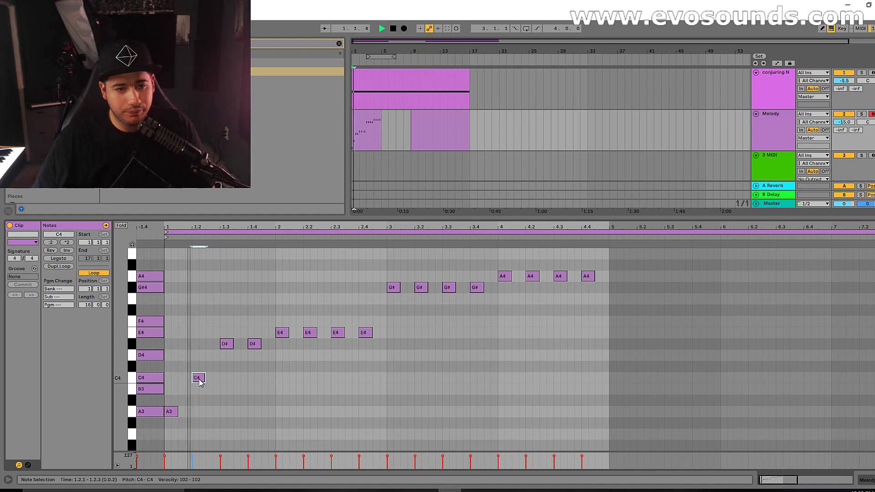
drag(255, 343, 259, 322)
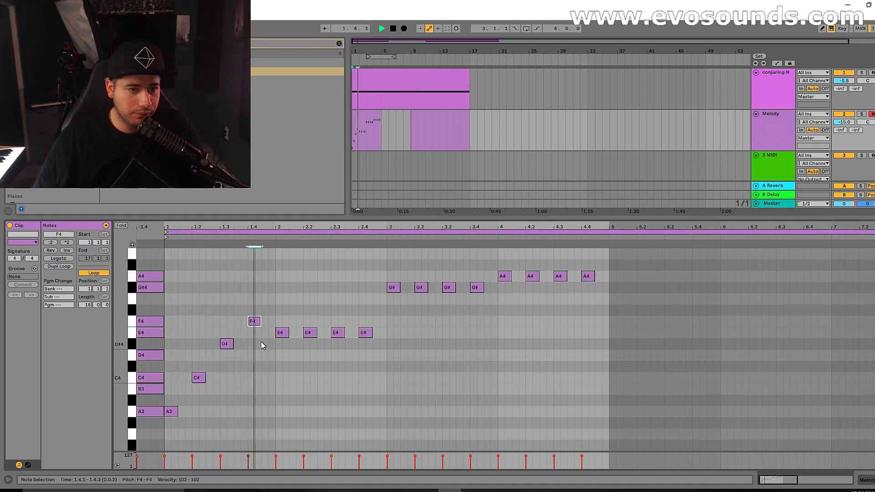
drag(260, 322, 261, 312)
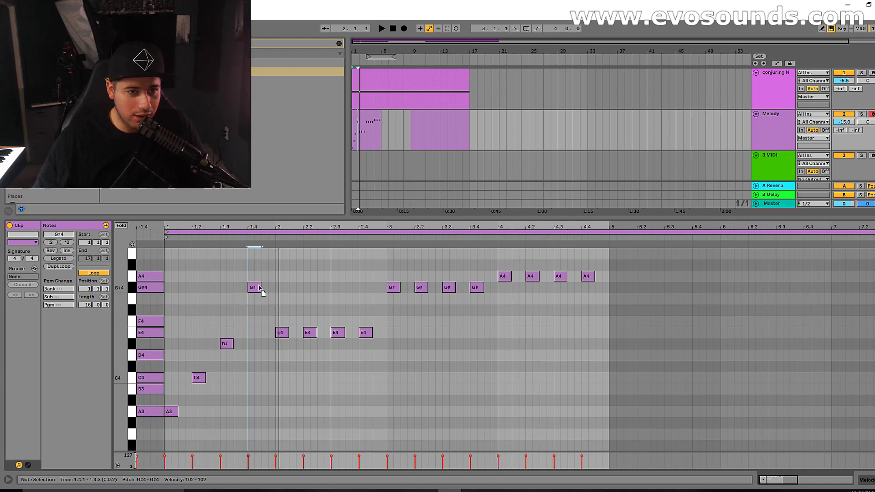
key(space)
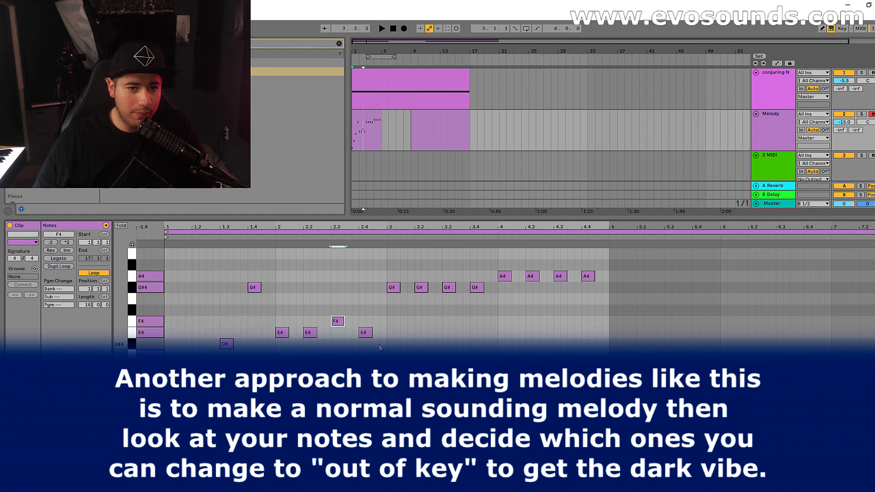
Raise the beat 2.3 note to F4 and the beat 2.4 note to A4, and listen to the melody again.
drag(372, 333, 373, 299)
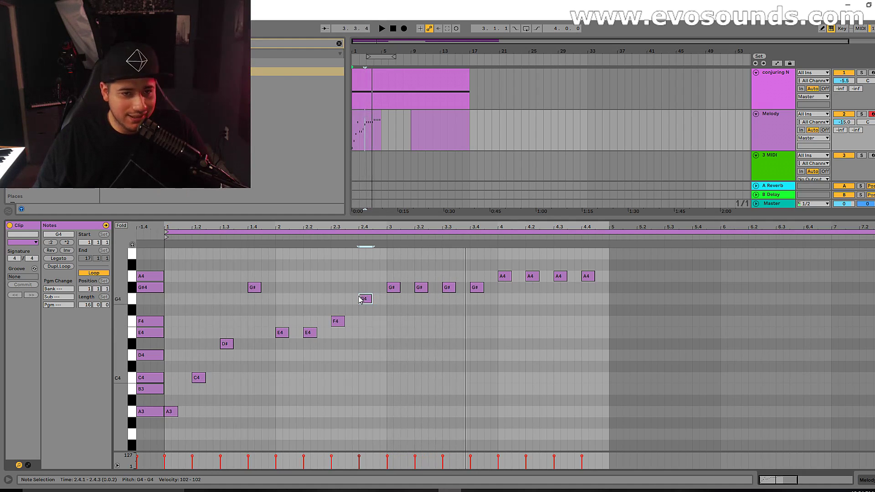
drag(364, 298, 362, 279)
click(275, 239)
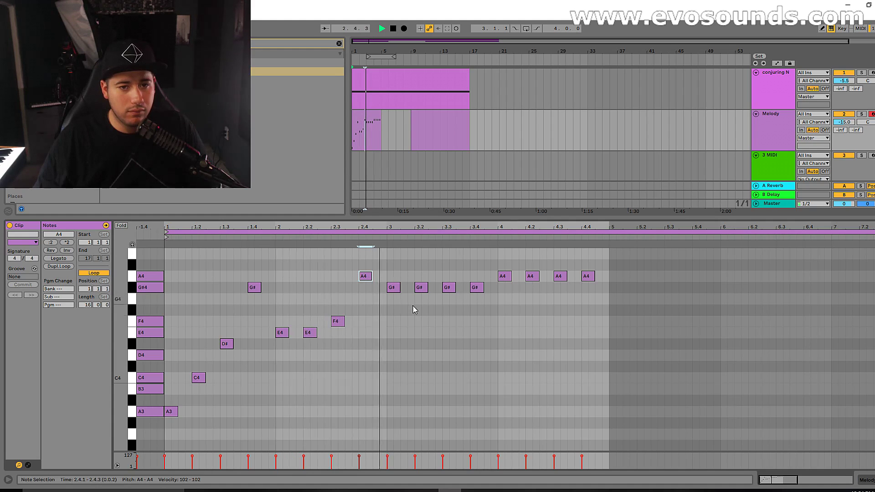
key(space)
key(space)
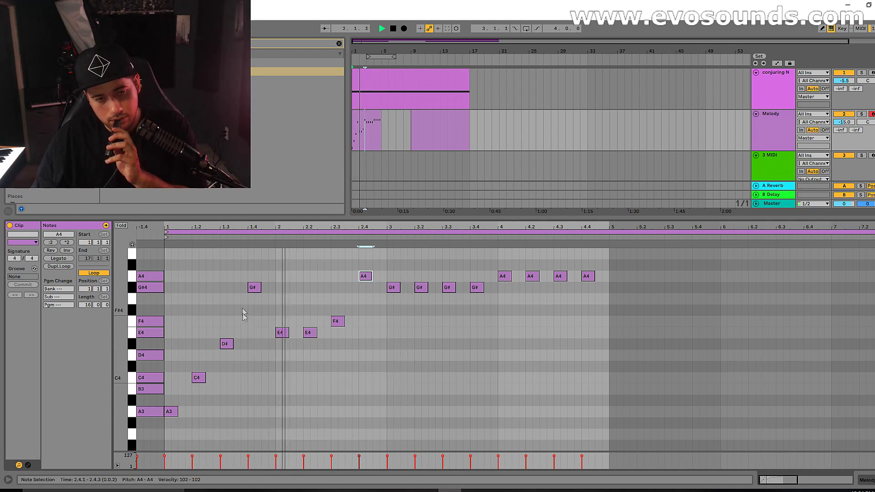
Lower beat 1.4 to E4, beat 3.3 to F4, beat 3.4 to E4 and all bar 4 notes to D#4, and play the result.
drag(253, 287, 254, 333)
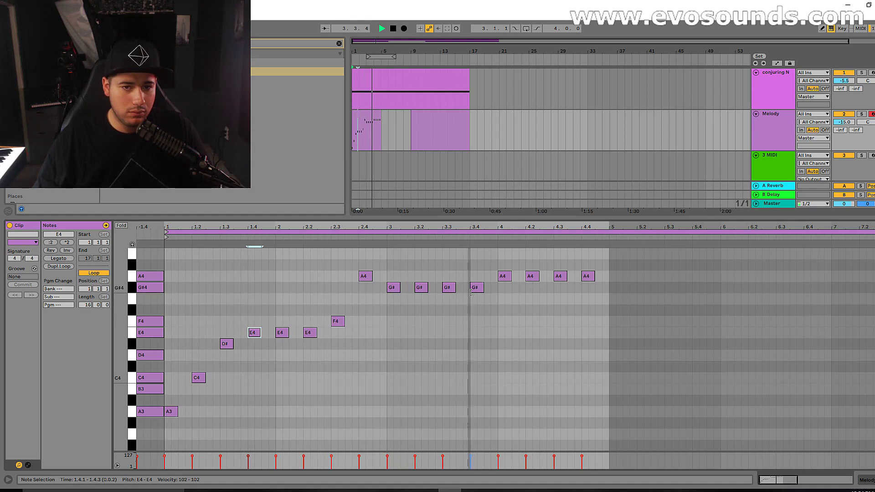
click(421, 287)
key(space)
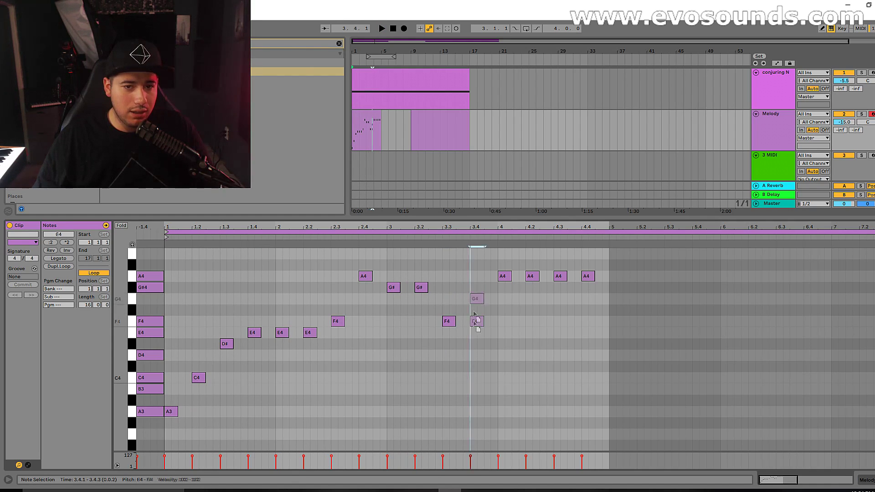
drag(501, 273, 504, 346)
key(space)
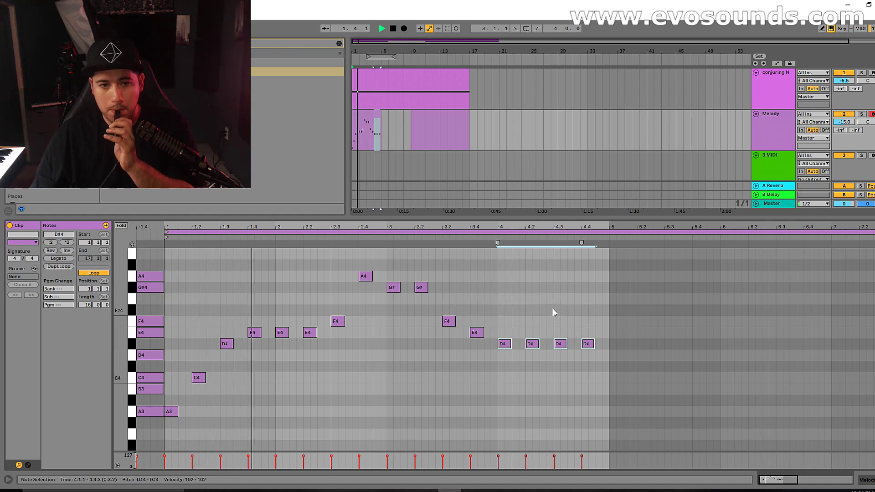
Try F4 for the notes on beats 2.1 and 2.2 while listening to the melody.
key(space)
click(254, 332)
drag(281, 335, 281, 323)
key(space)
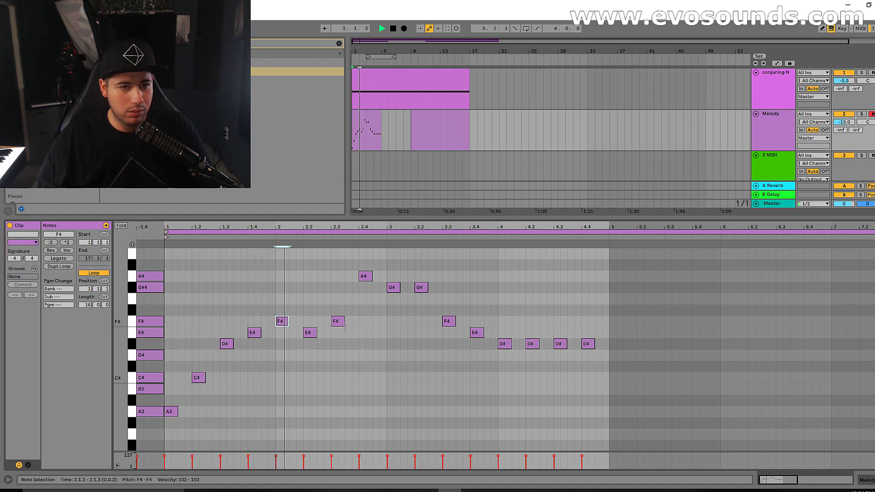
drag(310, 333, 311, 323)
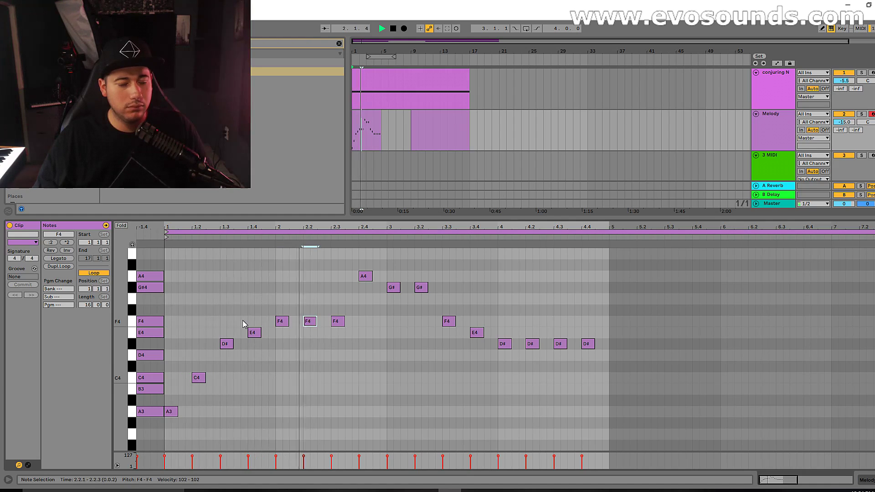
key(space)
Raise the beat 1.4 note to F4 and set the notes on beats 2.1, 2.2 and 2.3 to E4.
drag(336, 322, 336, 332)
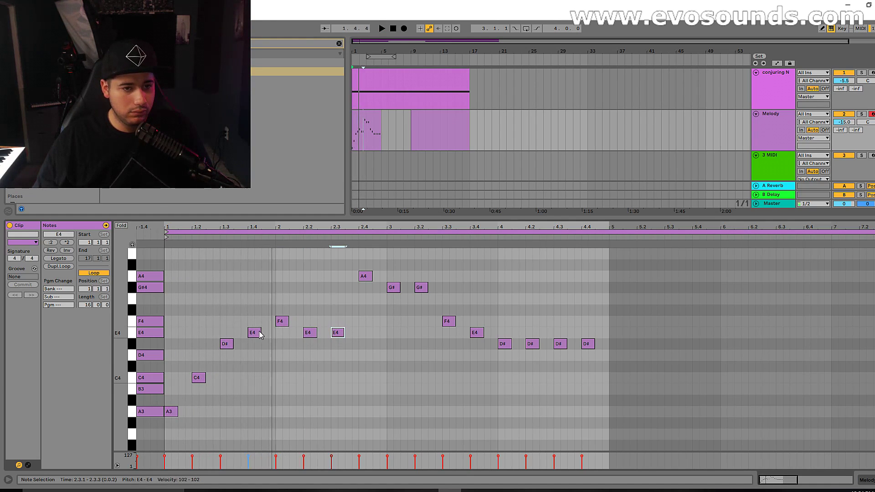
key(space)
drag(281, 322, 282, 333)
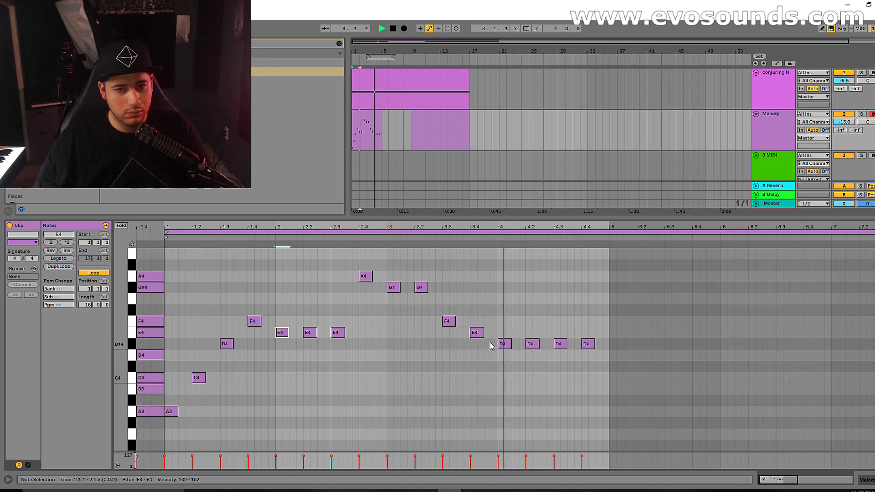
Raise the notes on beats 4.3 and 4.4 to E4, and duplicate the four-bar Melody clip into bars 5 to 8.
key(space)
drag(560, 348, 561, 337)
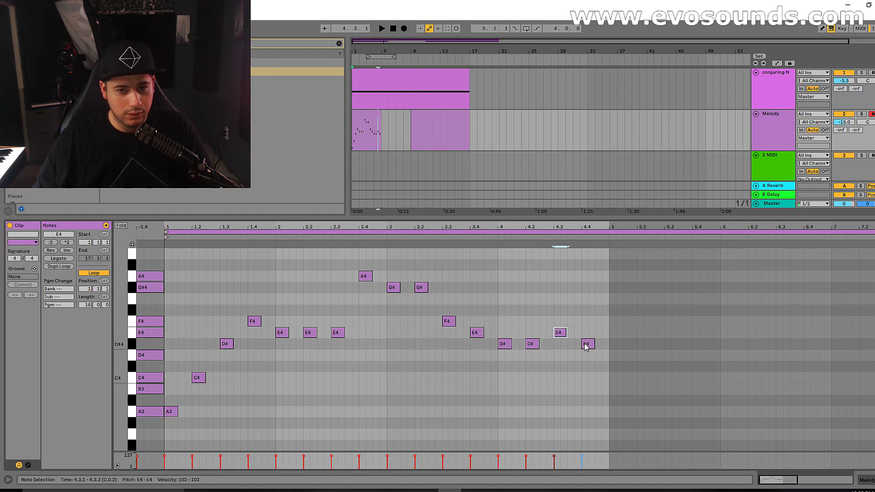
click(542, 238)
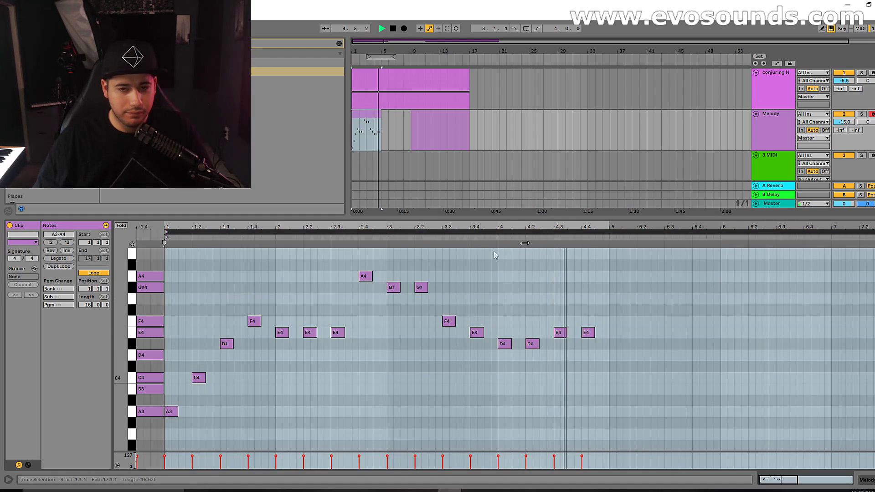
click(375, 121)
key(ctrl+d)
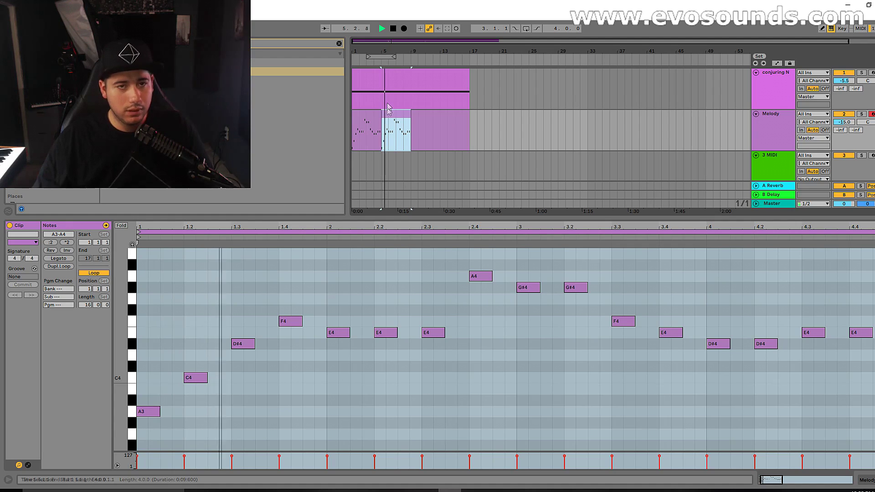
In the conjuring NUN track's clip, lower the long A0 note to F0 and shorten it to fill only bar 1.
click(385, 78)
key(space)
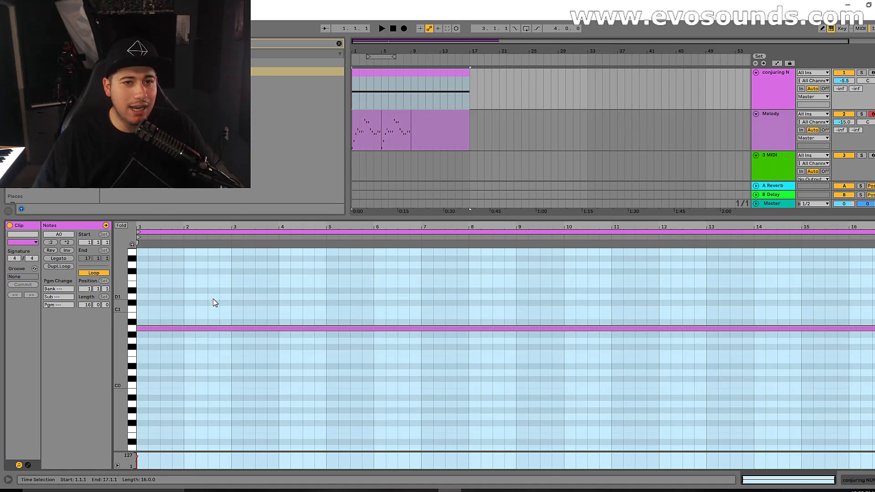
click(154, 329)
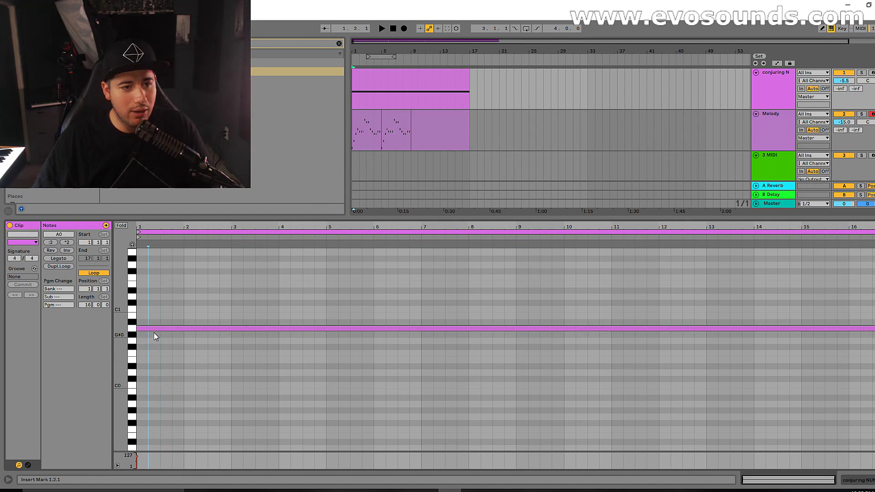
drag(157, 330, 153, 355)
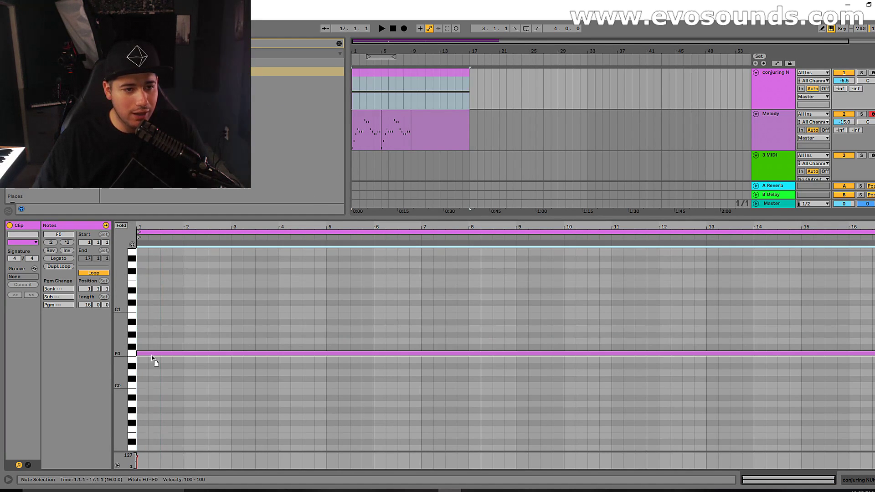
drag(874, 354, 184, 354)
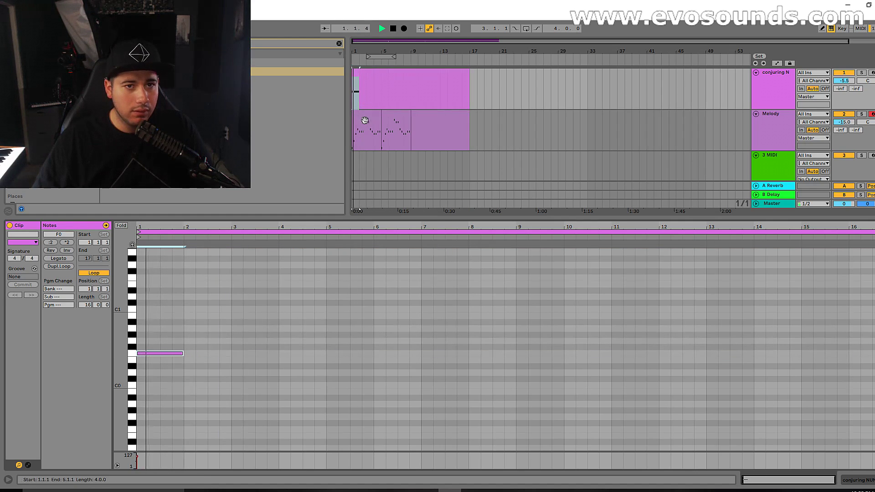
Select all clips on both tracks for combined note editing, and enlarge the note editor.
drag(383, 41, 365, 43)
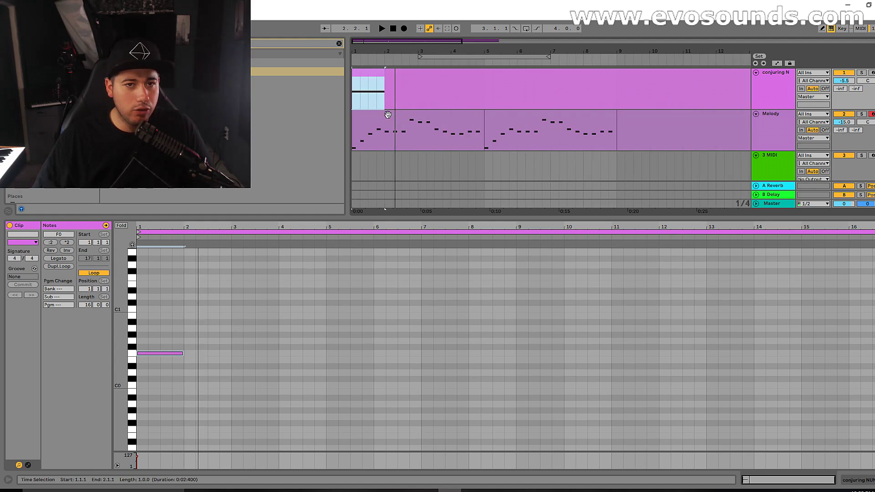
click(410, 132)
key(ctrl+a)
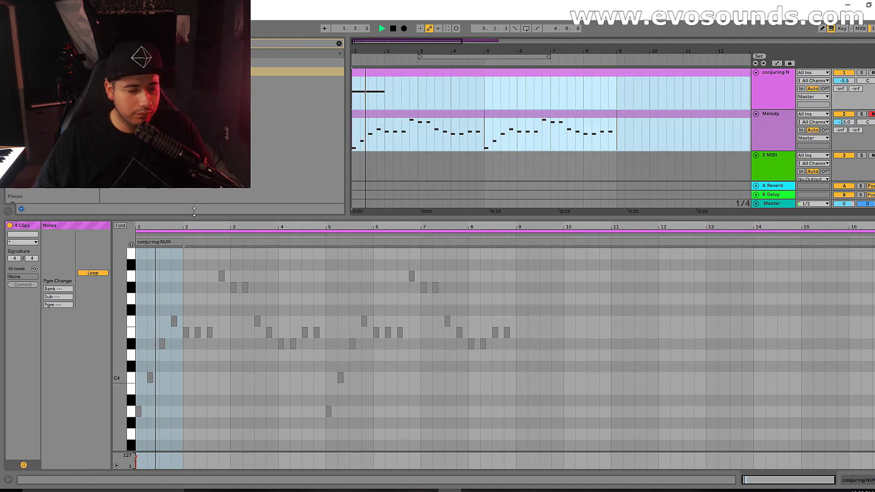
drag(315, 218, 315, 128)
Duplicate the F0 bass note into bar 2, lower the copy to E0, and check it against the melody notes.
mouse_move(125, 359)
mouse_down()
mouse_move(124, 315)
mouse_move(110, 315)
mouse_move(122, 369)
mouse_up()
click(176, 329)
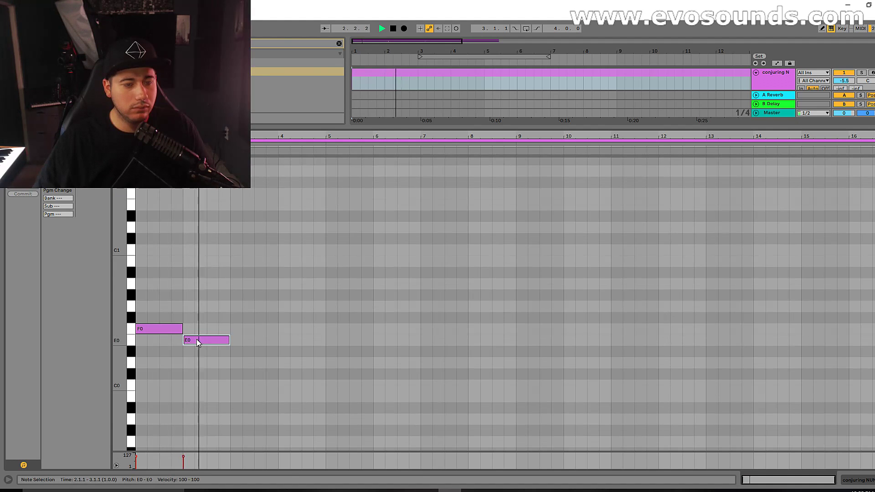
scroll(287, 316, up, 8)
scroll(286, 313, up, 10)
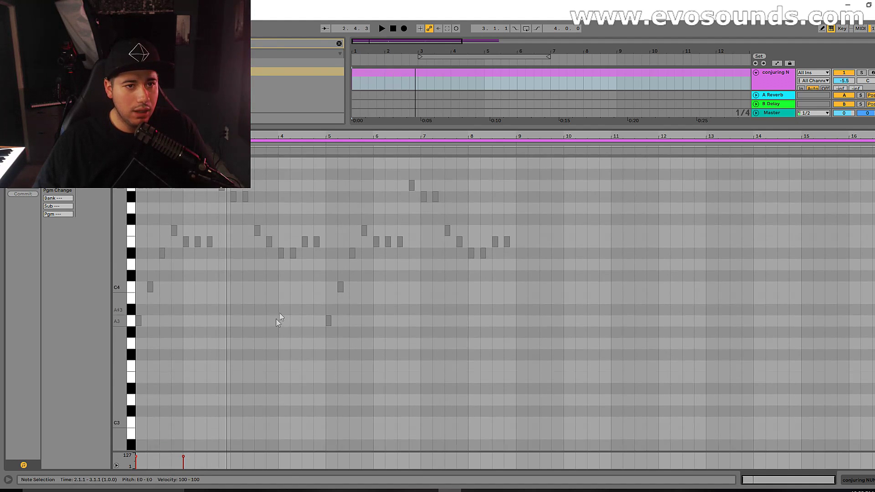
Add an F0 bass note across bar 3, raise the bar 1 bass note to A0, and play the line.
scroll(231, 277, down, 15)
scroll(227, 401, down, 15)
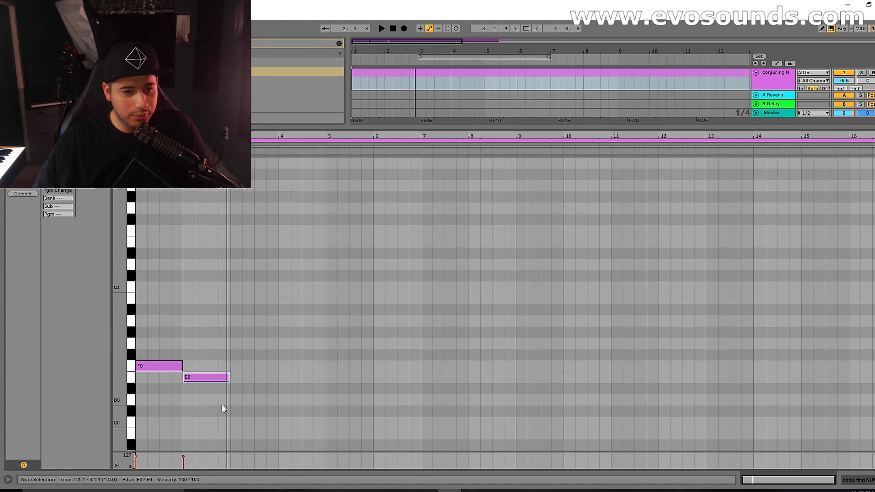
double_click(249, 375)
drag(250, 377, 249, 366)
drag(148, 366, 148, 323)
key(space)
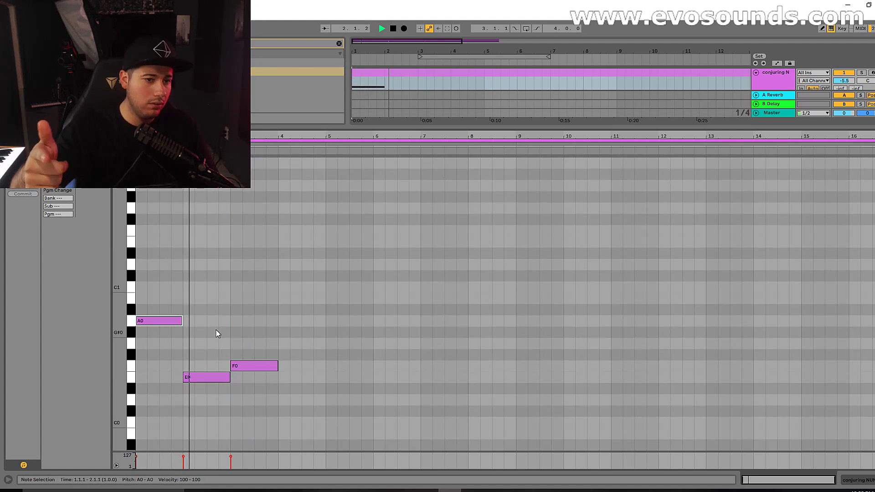
Duplicate the bar 3 bass note into bar 4, raise the copy to G0, and listen to it with the melody.
click(255, 367)
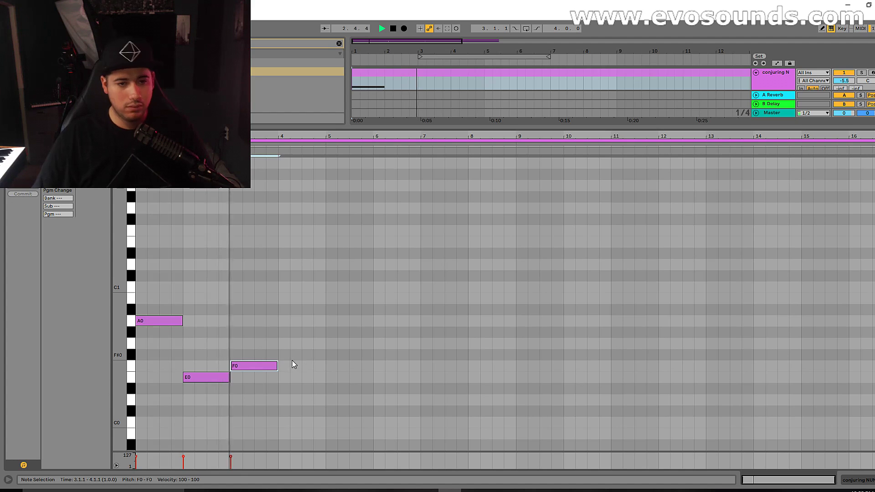
key(ctrl+d)
drag(299, 364, 302, 345)
key(space)
scroll(438, 180, up, 5)
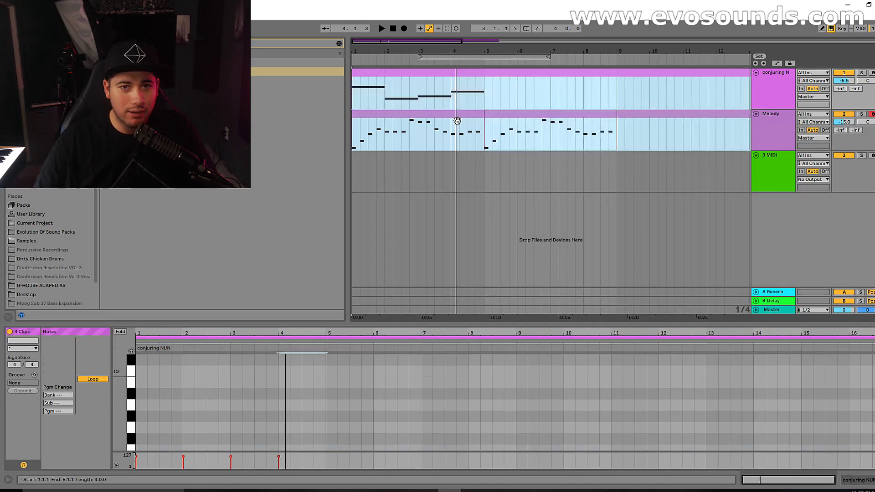
scroll(730, 400, down, 4)
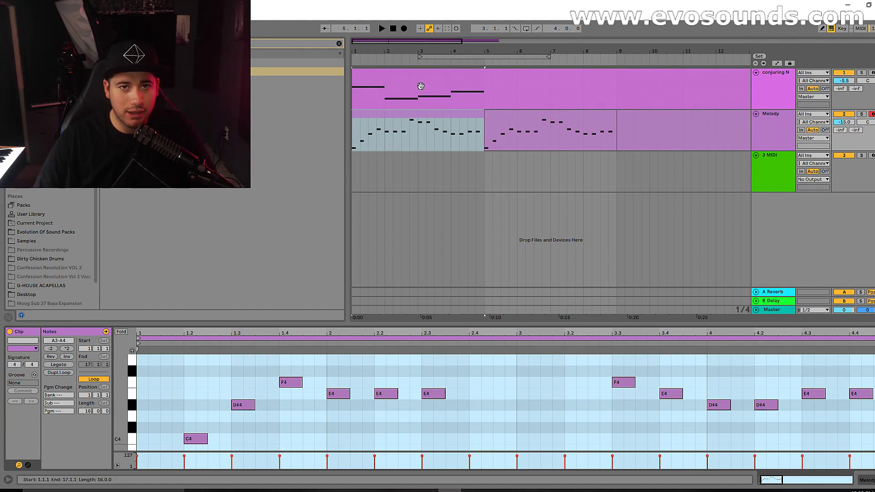
Enlarge the note editor for the conjuring NUN clip, audition F0 for the bar 4 bass note, and set the note to G#0.
click(421, 86)
drag(339, 328, 339, 194)
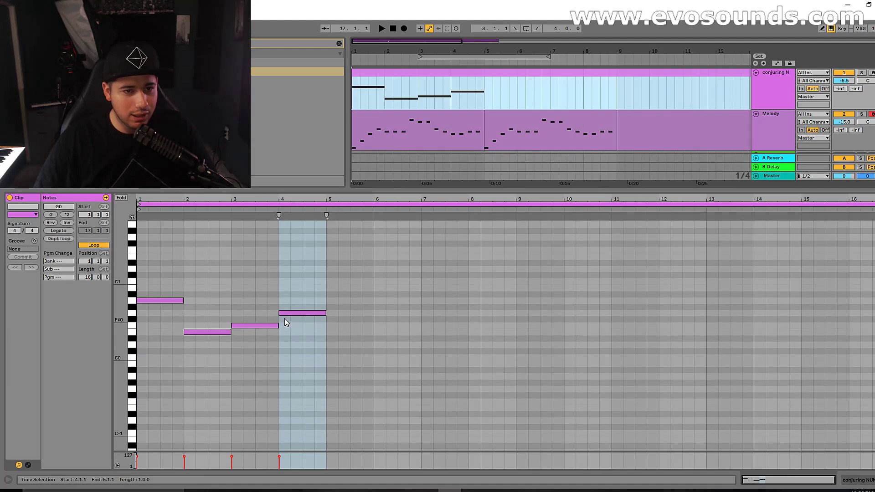
drag(284, 313, 286, 326)
key(space)
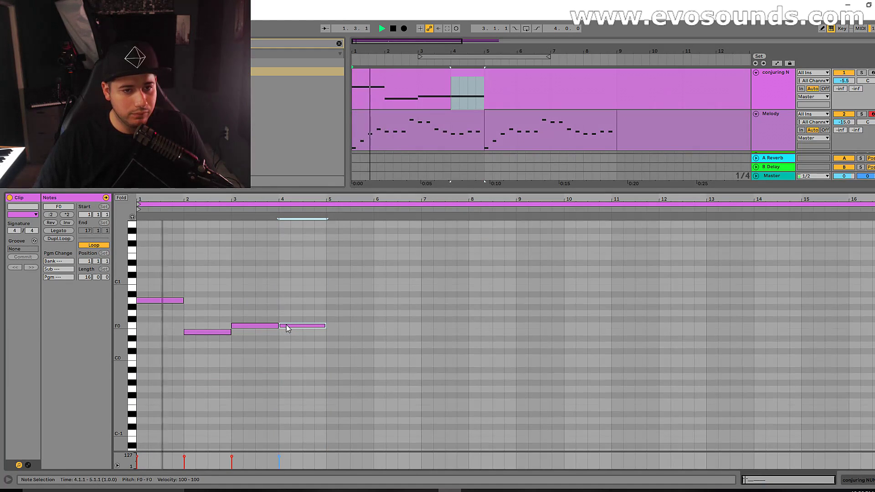
drag(286, 327, 288, 310)
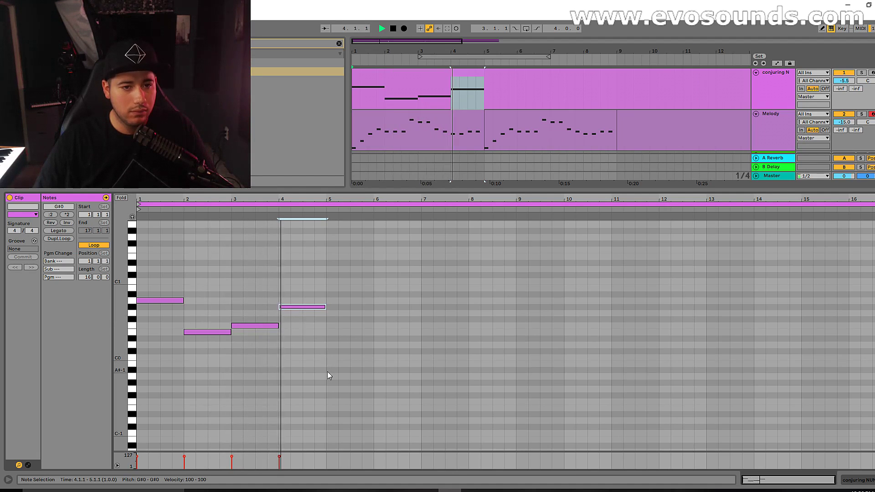
Duplicate the four bass notes of bars 1 to 4 into bars 5 to 8 and listen to the result.
drag(324, 371, 175, 237)
key(ctrl+d)
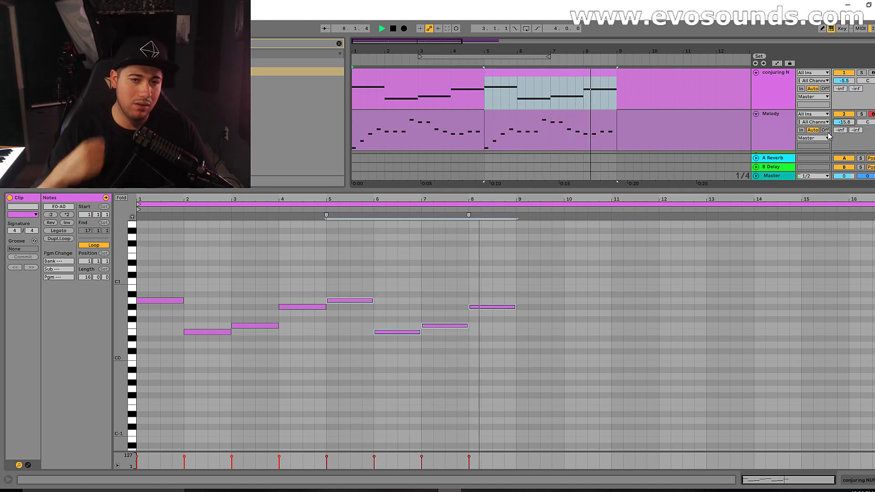
key(space)
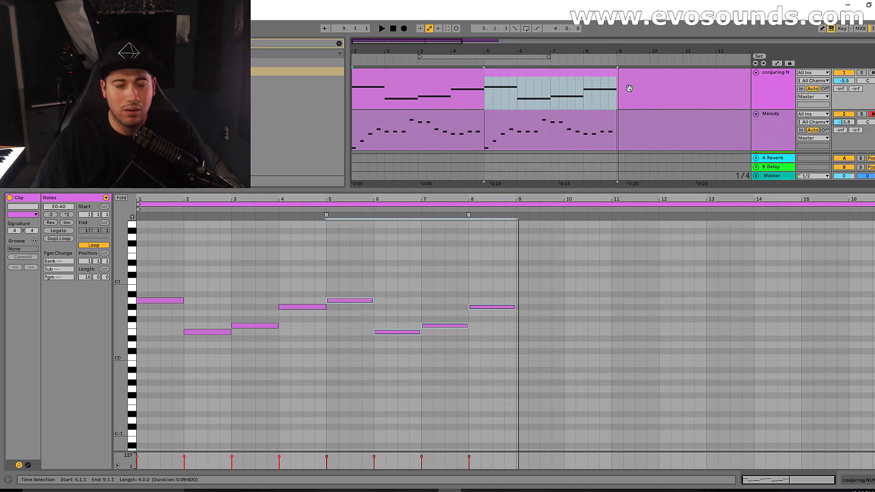
In the second Melody clip, raise the notes on beats 4.3 and 4.4 to A4.
key(Down)
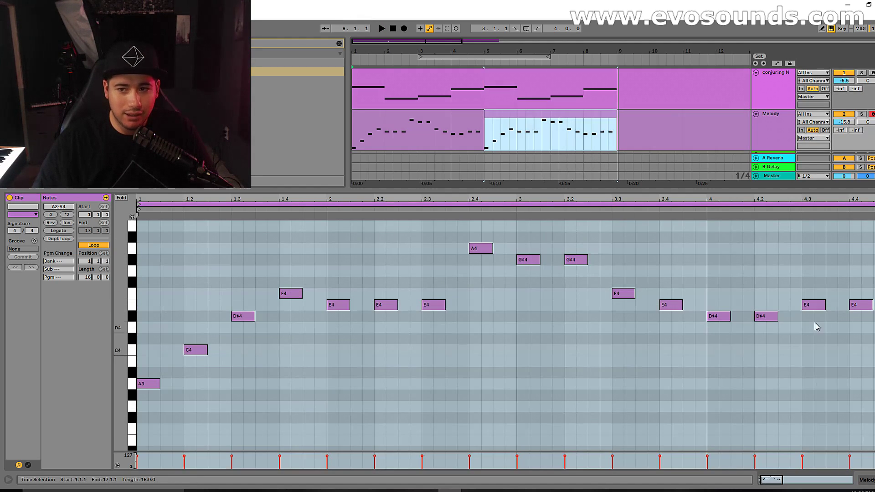
click(813, 305)
drag(817, 303, 819, 280)
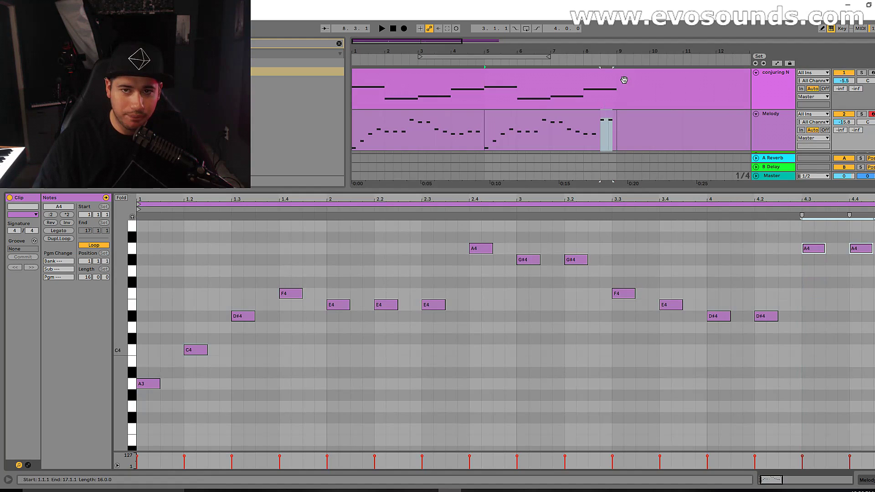
Raise the bar 8 bass note in the conjuring NUN clip to A0 and play the arrangement from the start.
click(602, 80)
click(505, 308)
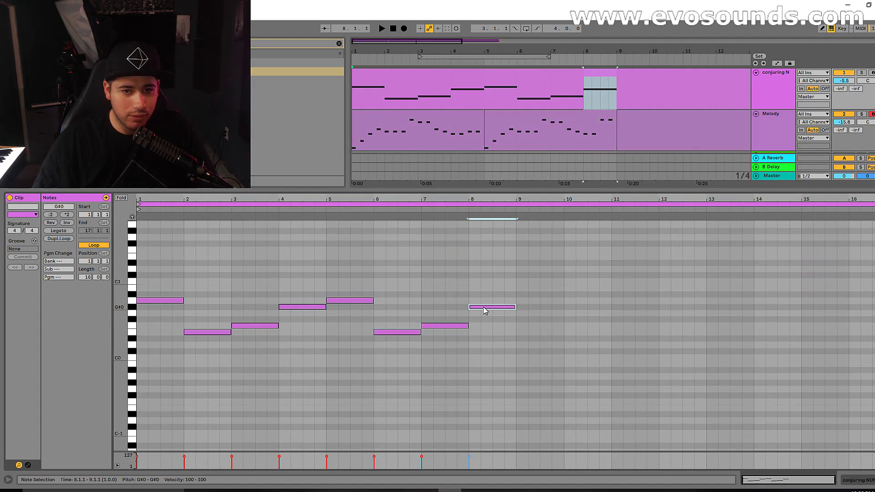
click(425, 210)
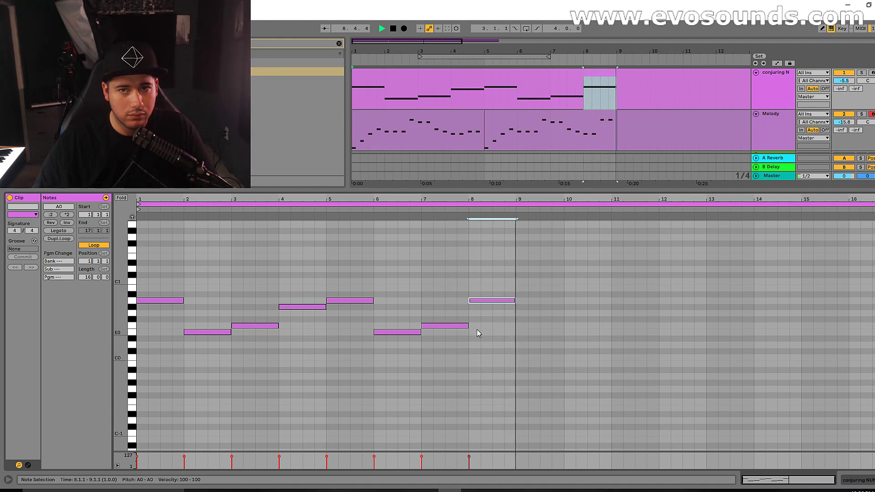
key(space)
click(387, 81)
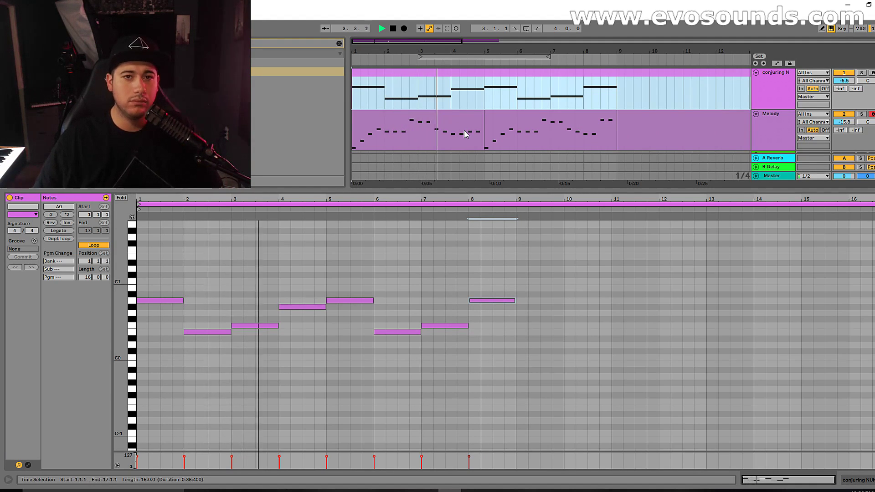
Raise the notes on beats 4.1 and 4.2 of the second Melody clip to A4 and listen to the ending.
click(453, 122)
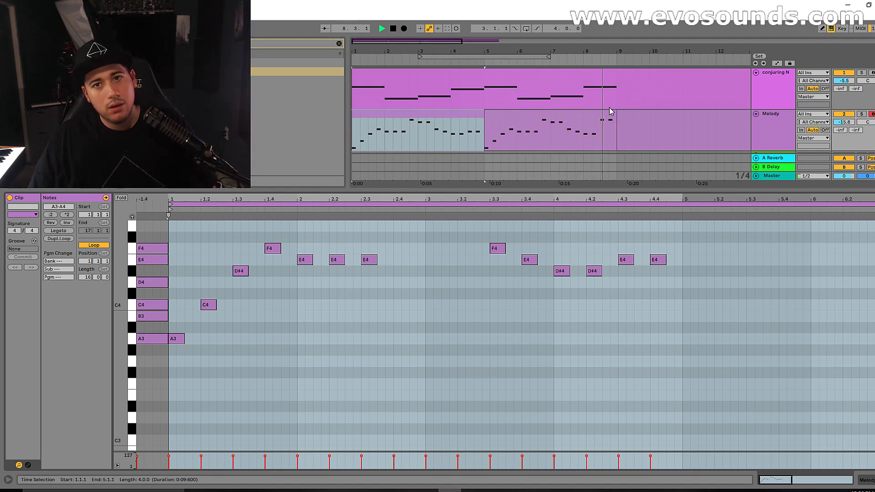
drag(602, 114, 615, 114)
drag(478, 325, 438, 315)
key(Up)
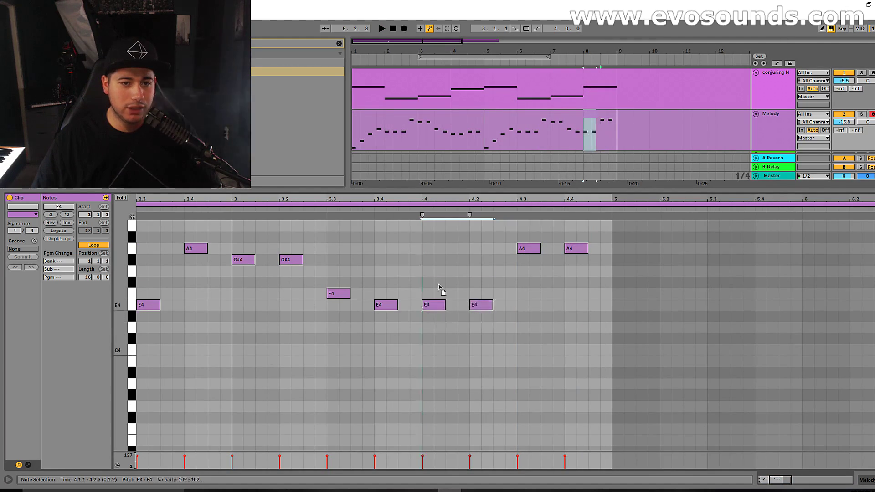
key(space)
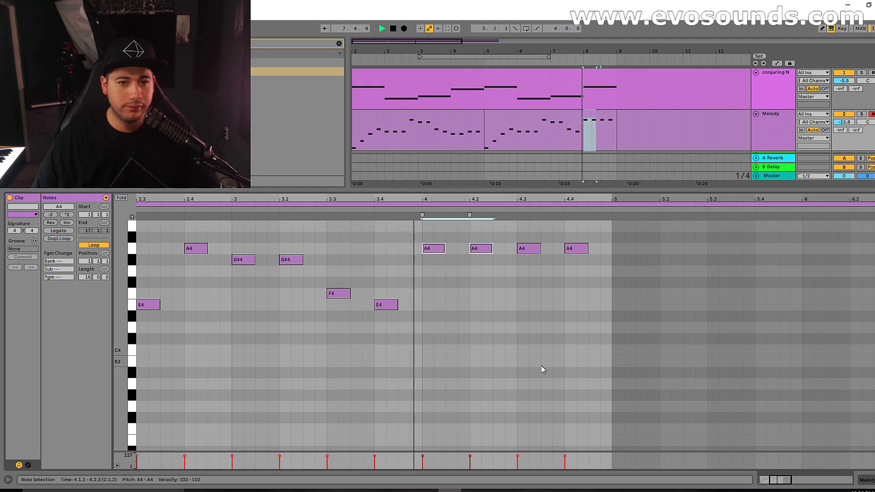
click(576, 129)
key(space)
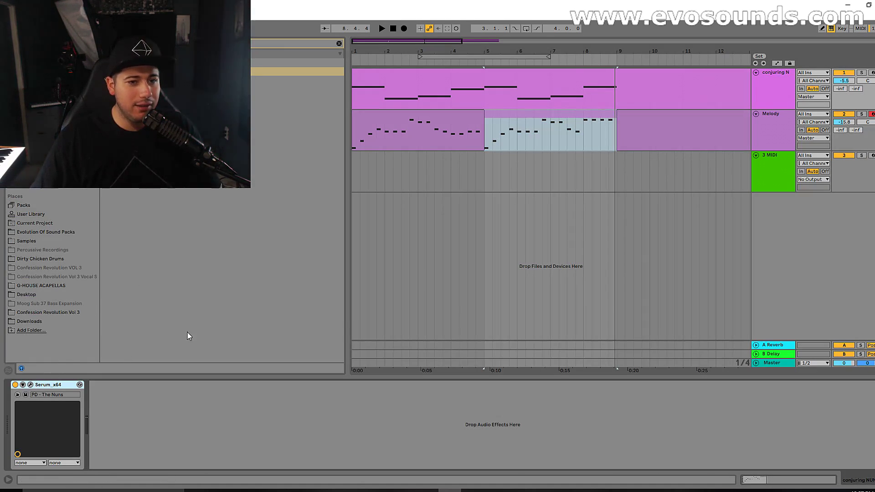
Open the conjuring NUN track's Serum instrument to examine the Env 1 attack and release, and close it.
click(30, 385)
drag(521, 375, 520, 372)
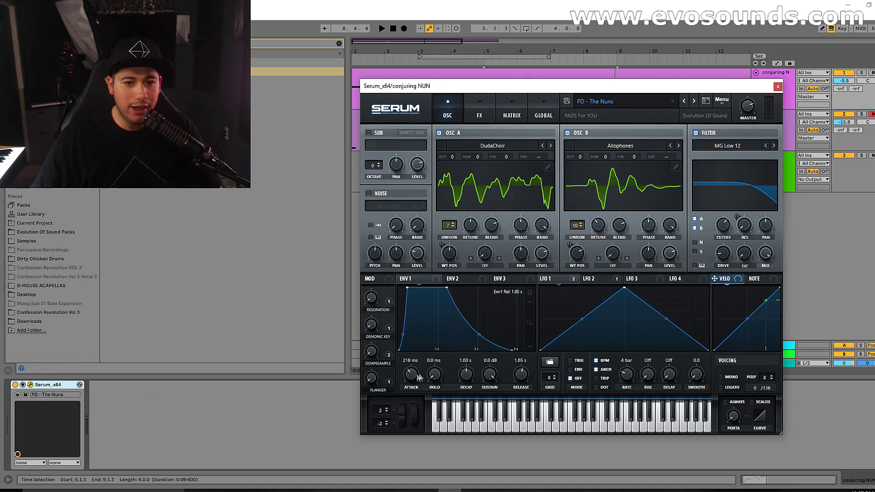
click(777, 86)
Open the first Melody clip and examine its notes across the four bars.
double_click(436, 143)
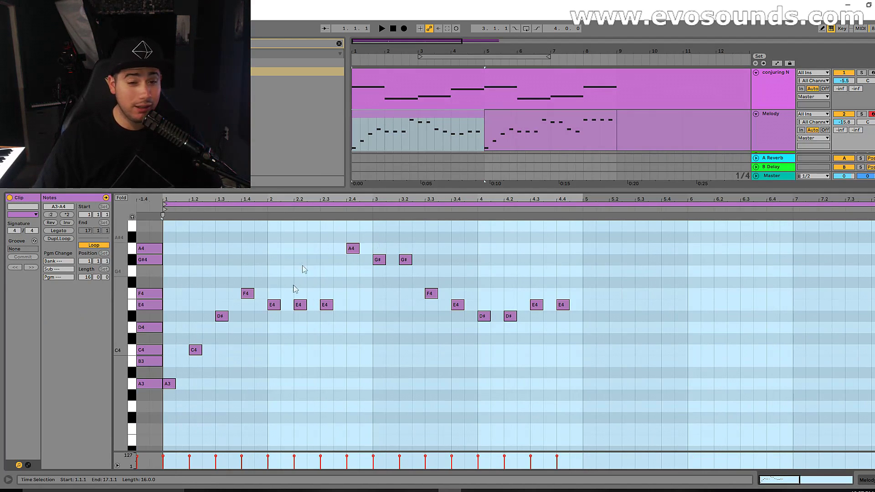
drag(172, 412, 557, 241)
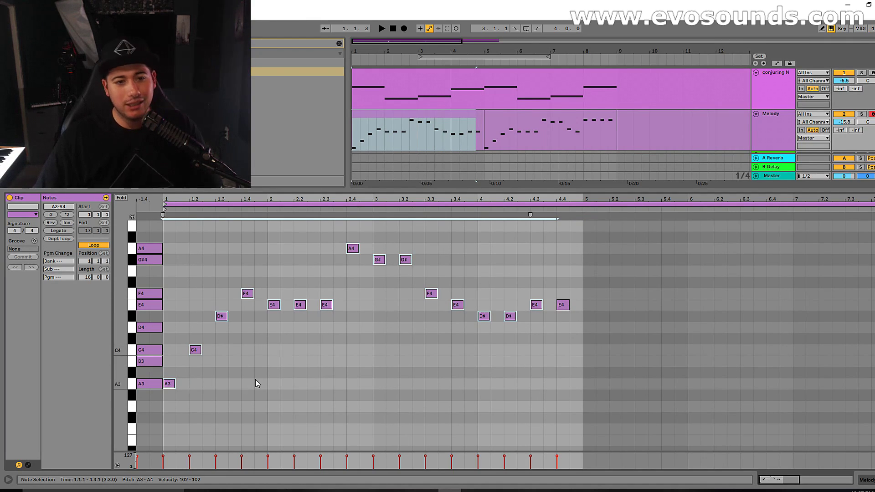
Shift the first Melody clip along the timeline over the second, and clear all melody clips from bars 1 to 8.
click(442, 116)
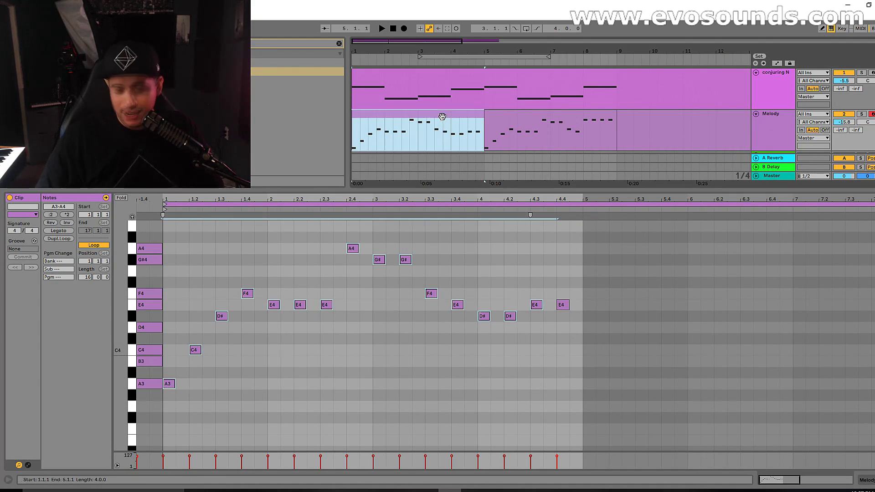
drag(442, 116, 444, 121)
key(Right)
key(Right)
key(Right)
key(Right)
key(Right)
key(Right)
key(Right)
key(Right)
key(Right)
key(Right)
key(Right)
key(Right)
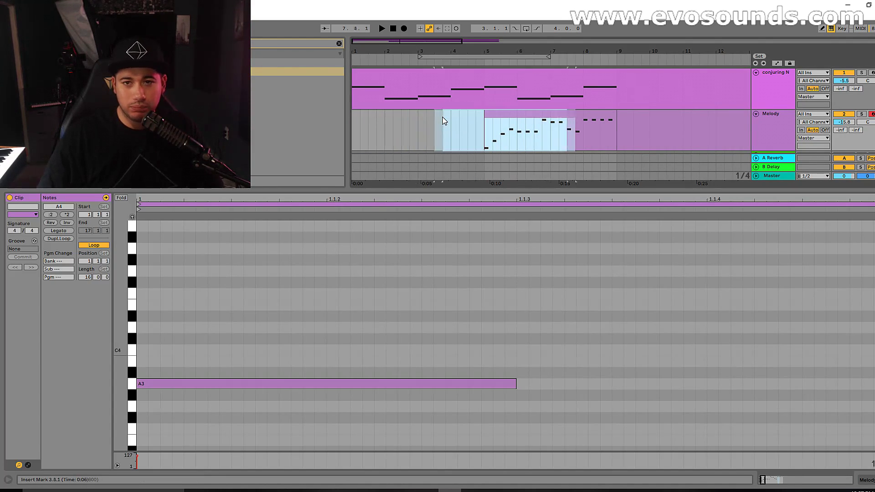
key(Delete)
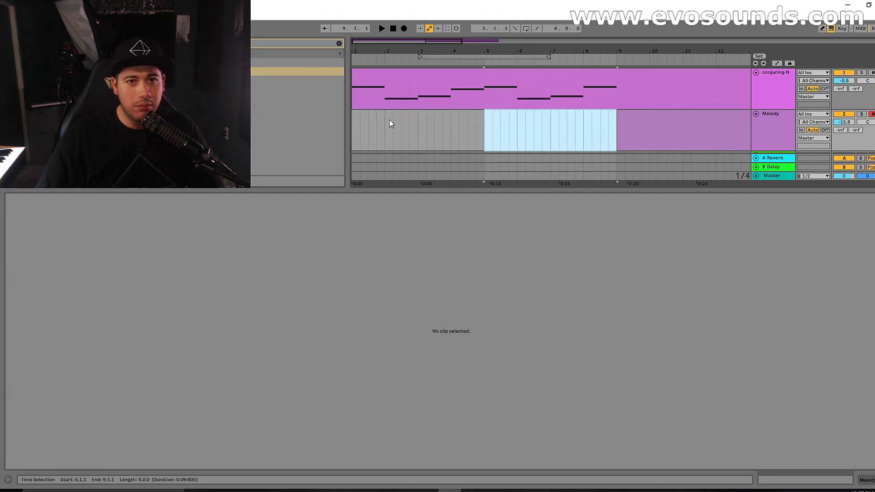
Insert an empty two-bar MIDI clip in bars 1 and 2 of the Melody track and show the octave around C4.
click(355, 130)
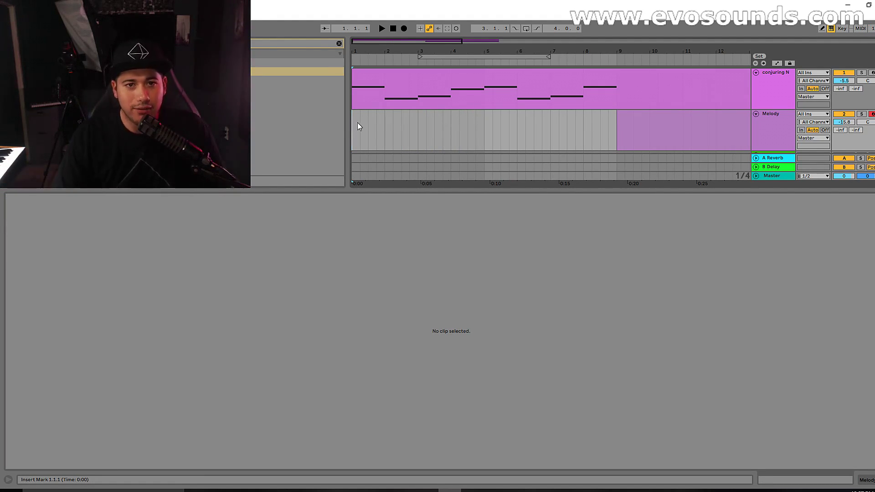
drag(355, 131, 417, 140)
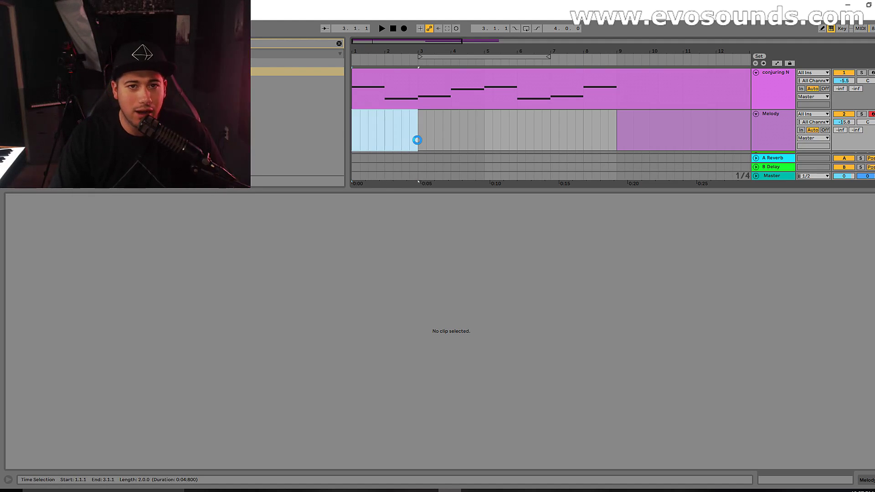
key(ctrl+shift+m)
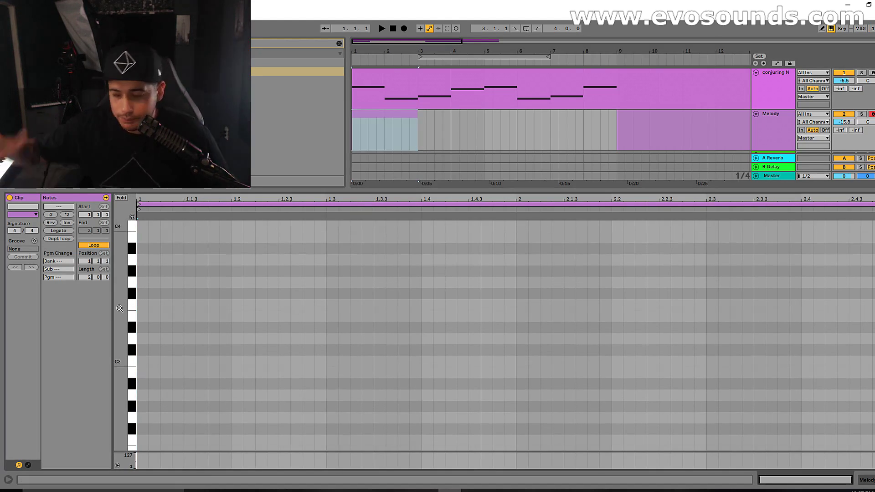
scroll(118, 306, up, 3)
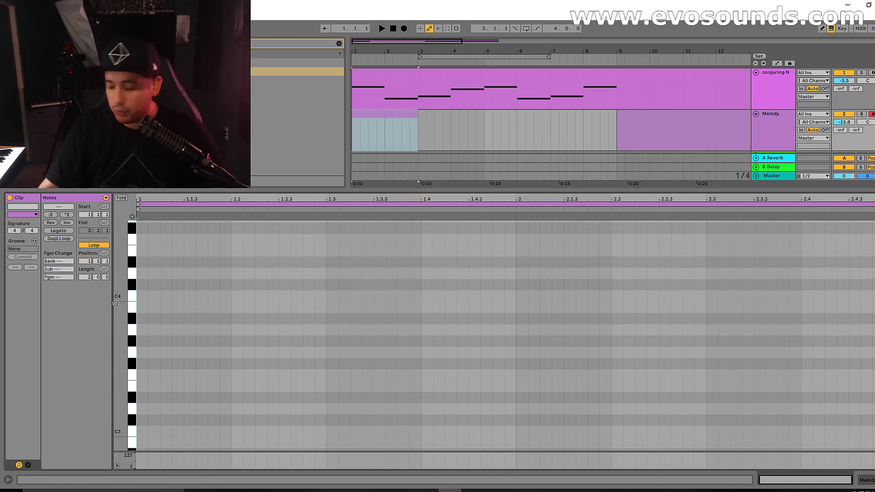